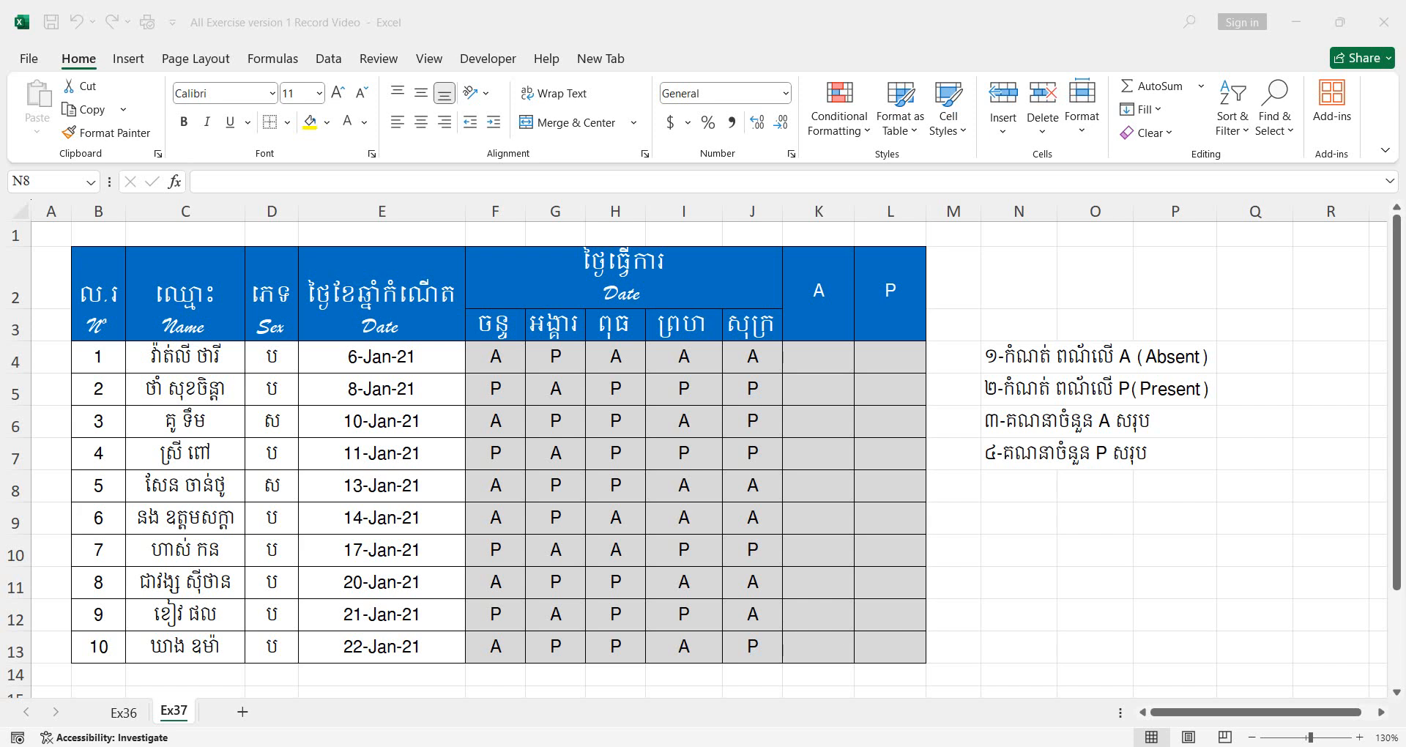
Highlight the first task instruction, about marking A (Absent), in cell N4 with a yellow fill
left_click(1019, 486)
left_click(1014, 357)
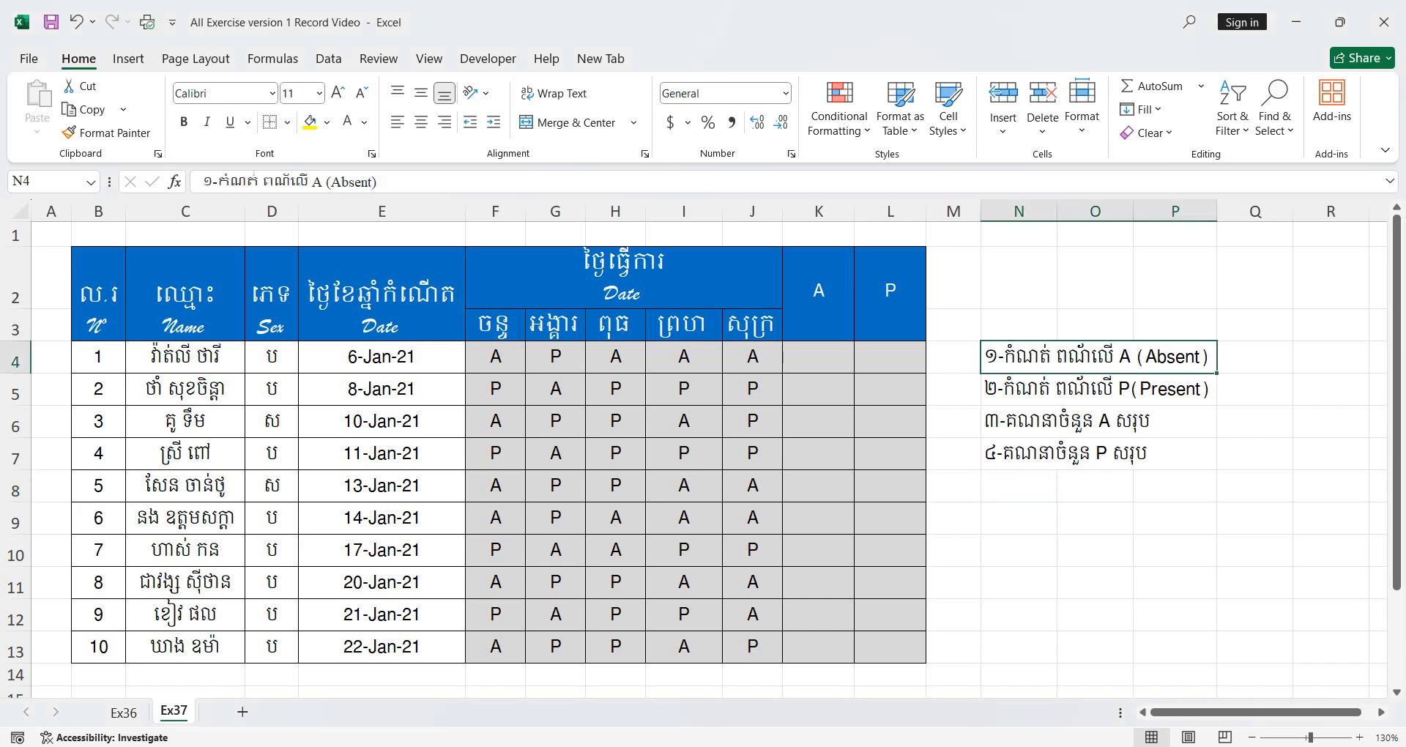
right_click(1014, 357)
left_click(1094, 159)
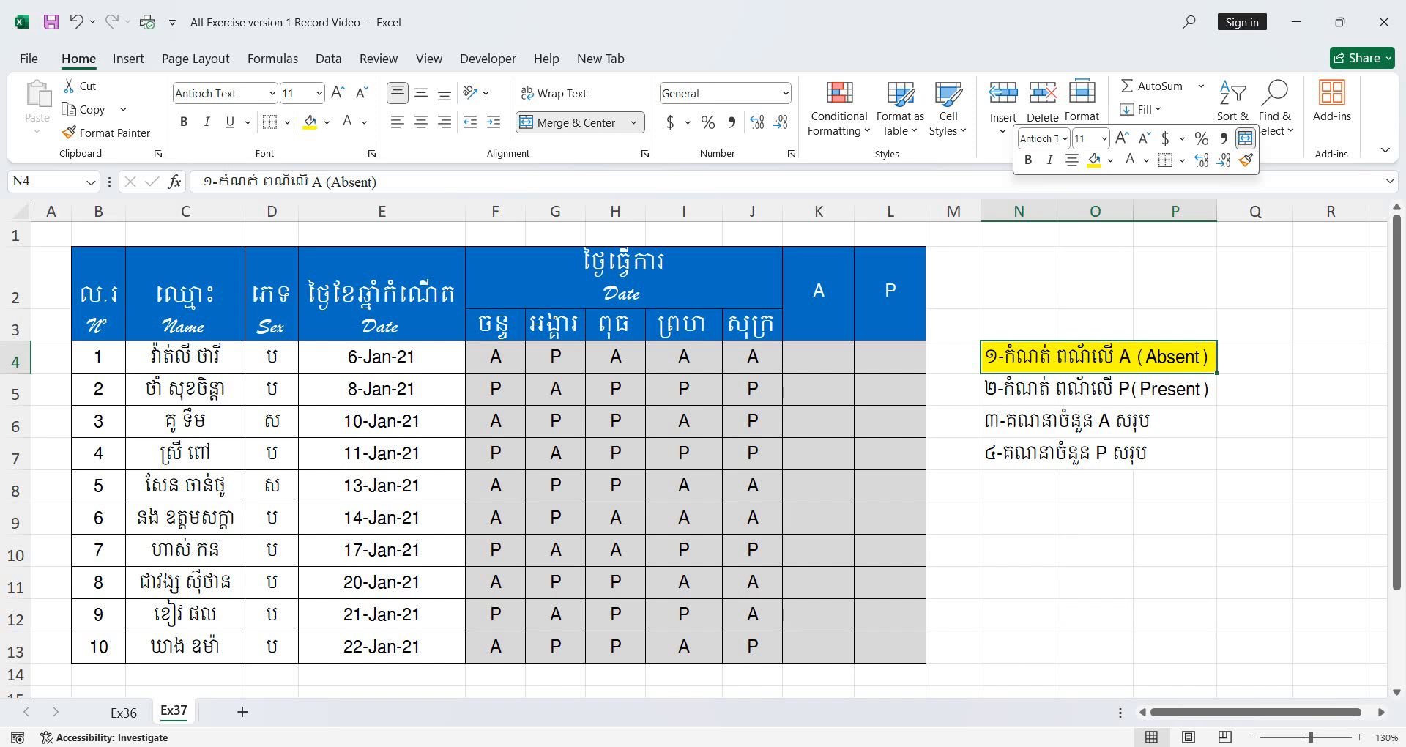
Create a conditional formatting rule for F4:J13 that formats only cells with specific text containing A
left_click_drag(495, 356, 751, 647)
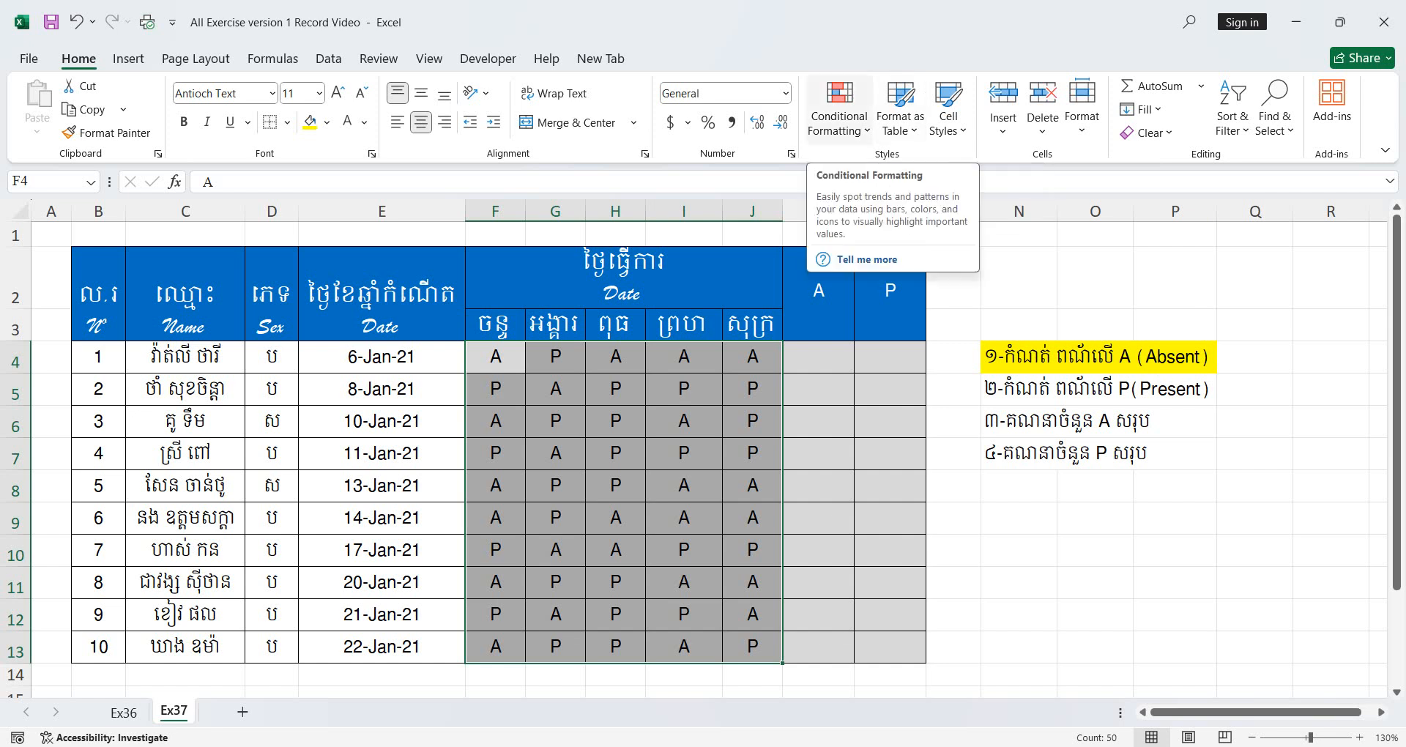
left_click(840, 123)
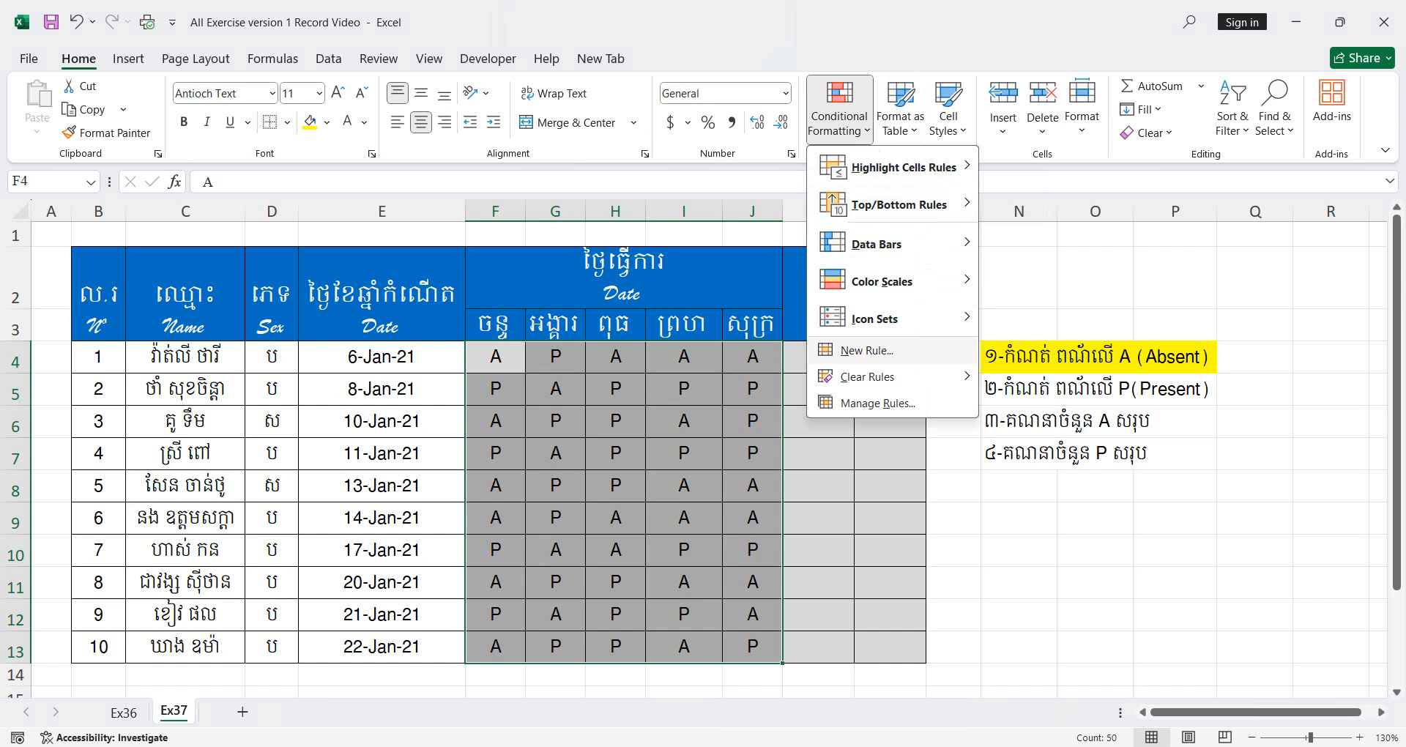
left_click(867, 350)
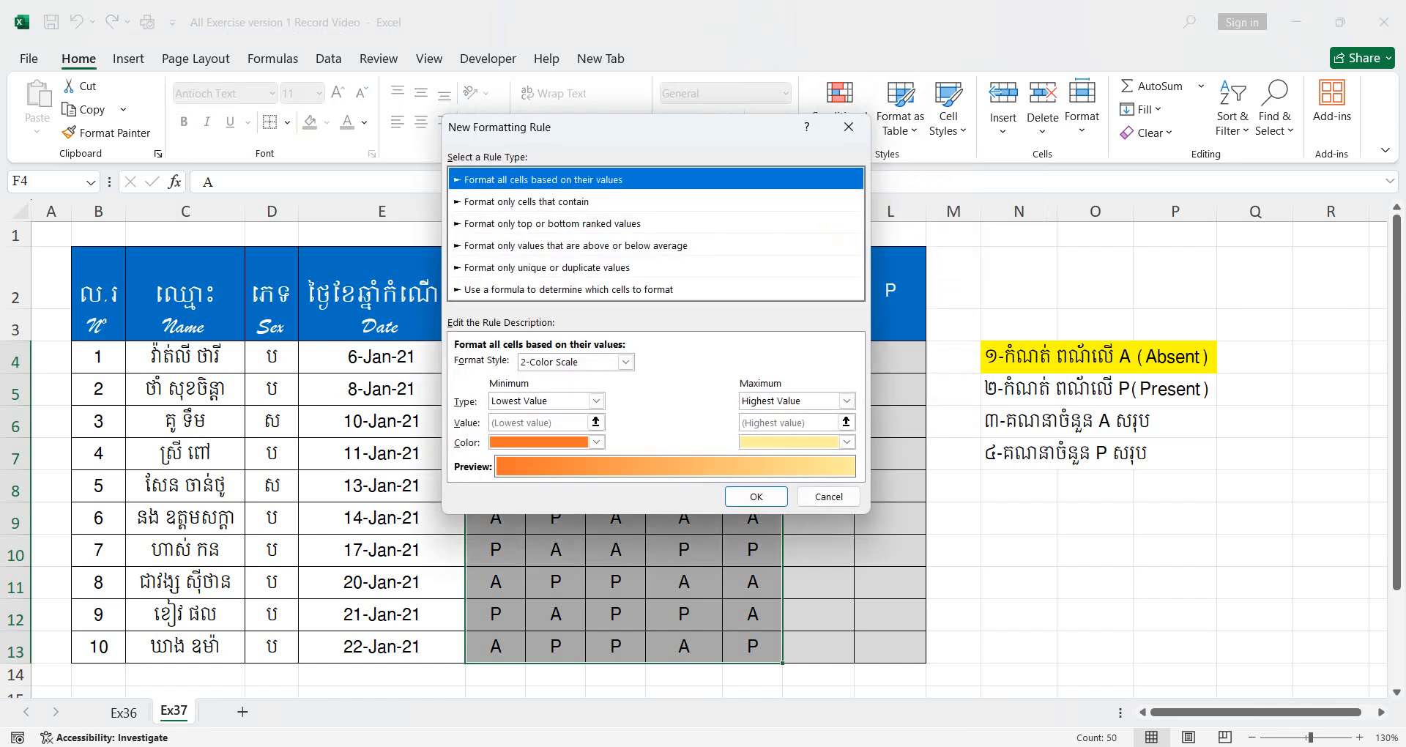
left_click(527, 201)
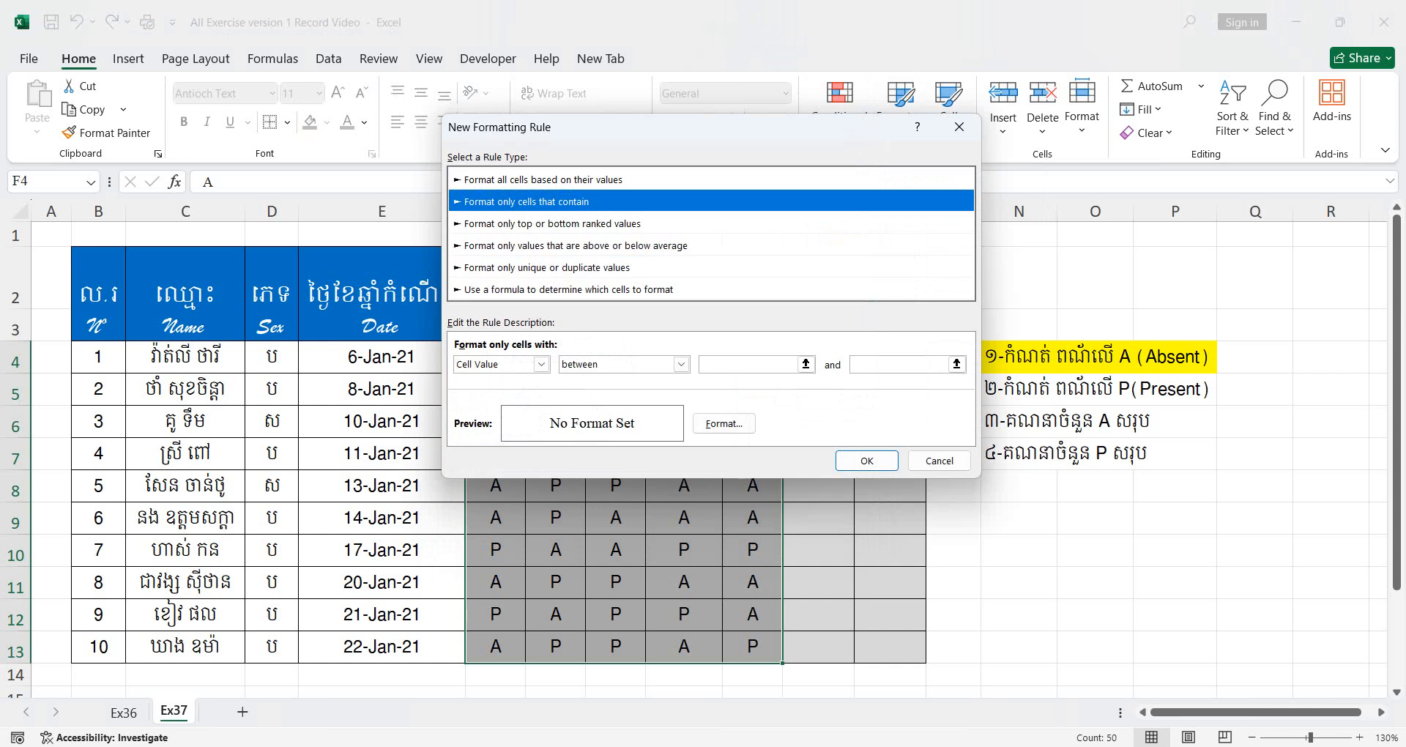
left_click(541, 364)
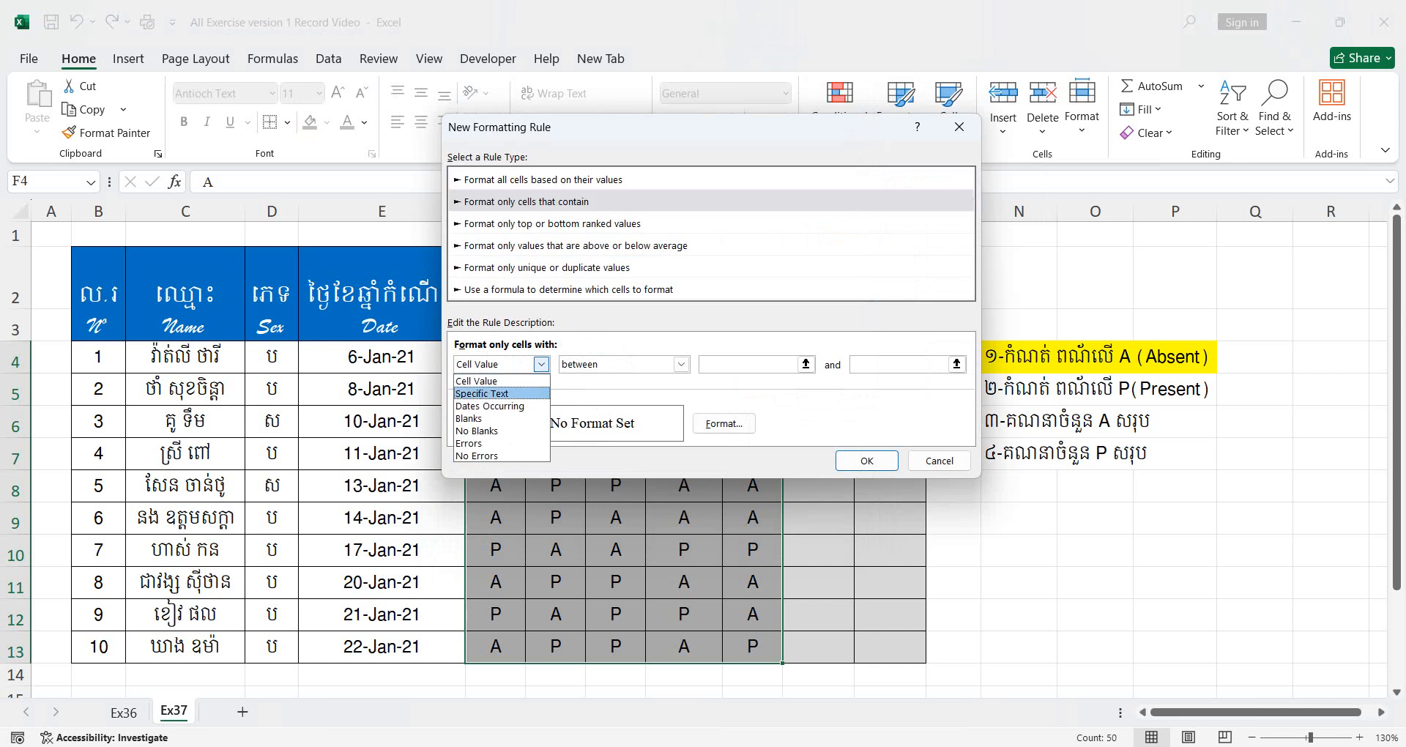
key("Return")
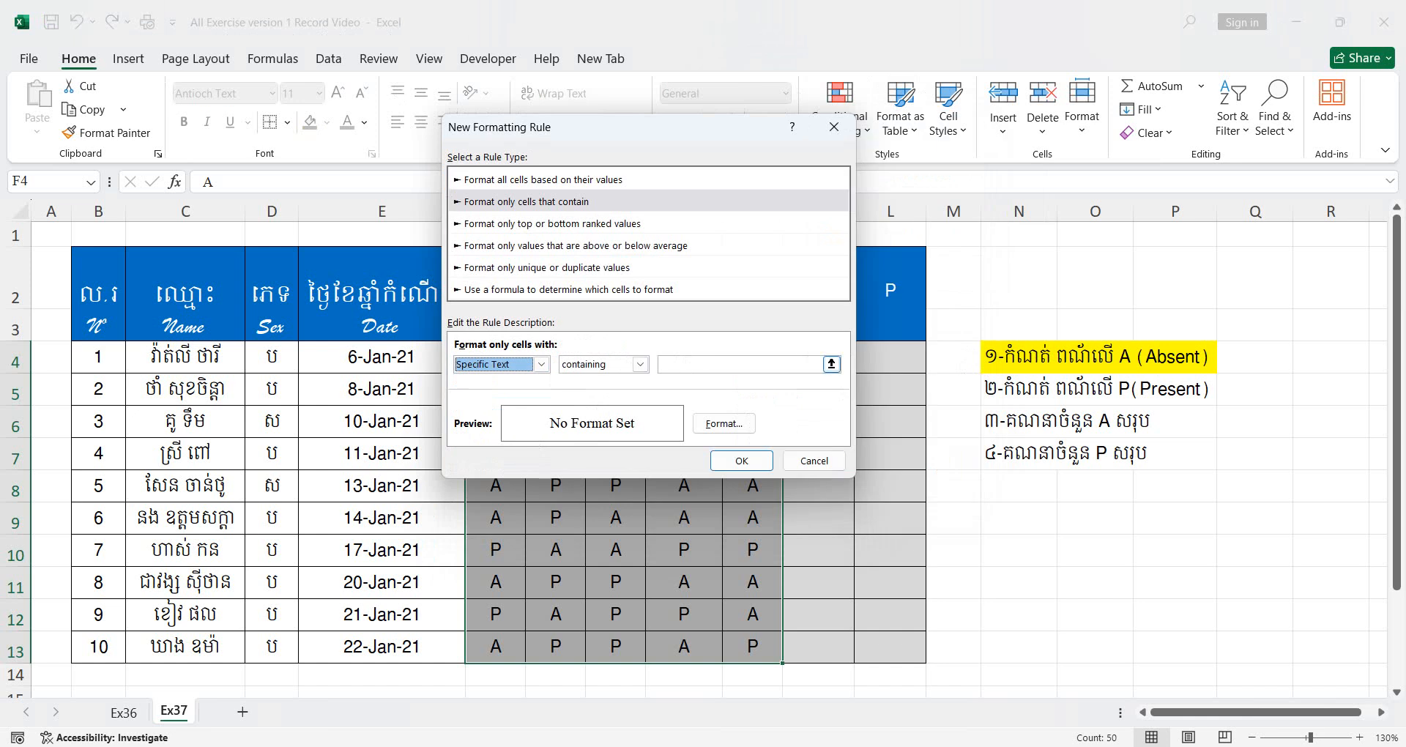
left_click(732, 364)
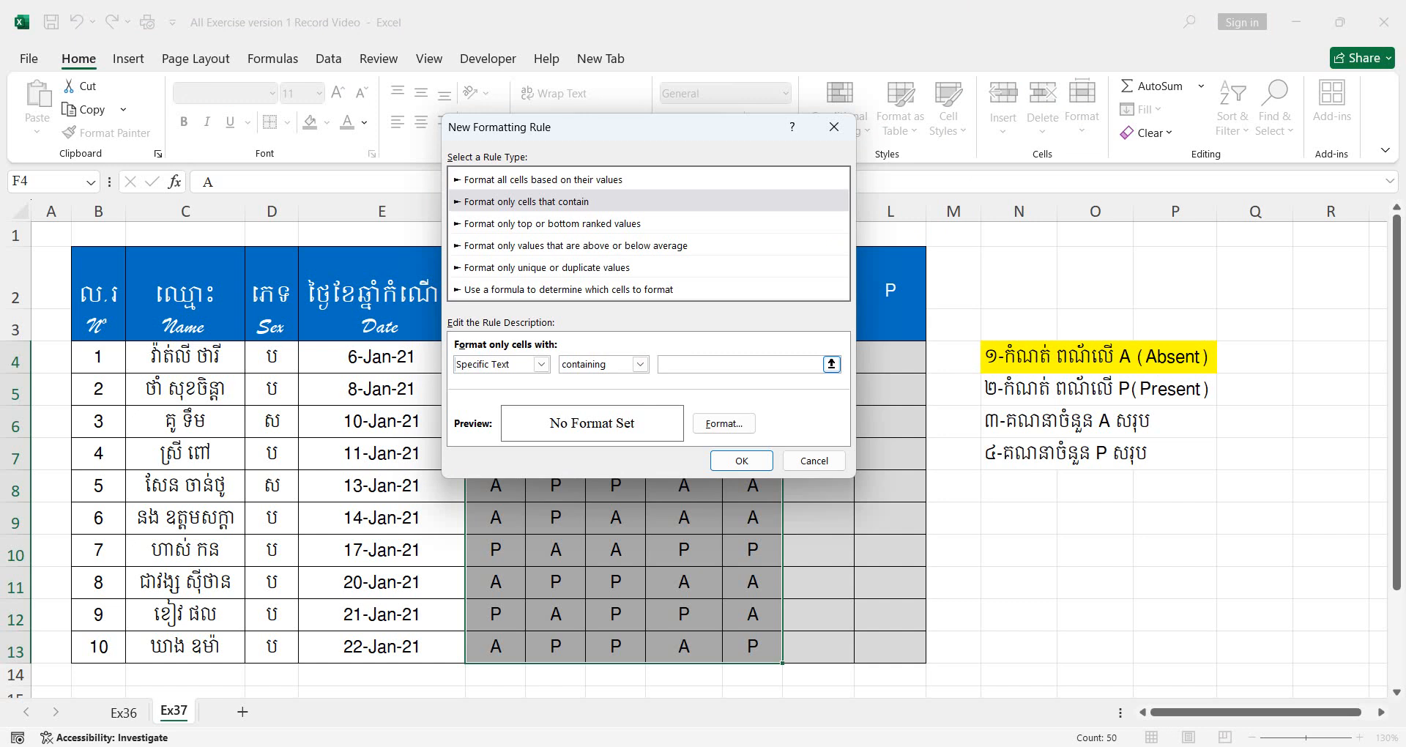
type("A")
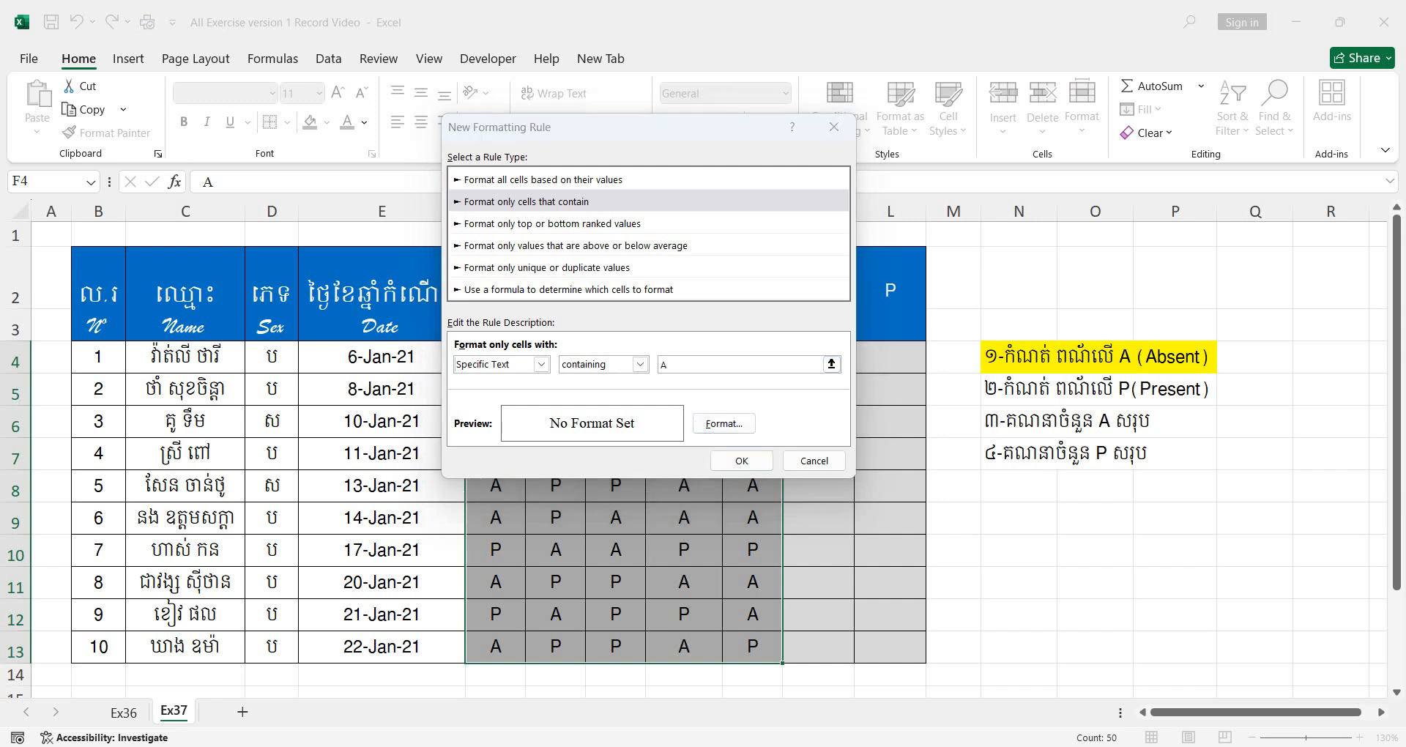
Give the A rule an orange fill and white font colour, and apply it to the attendance cells
left_click(723, 424)
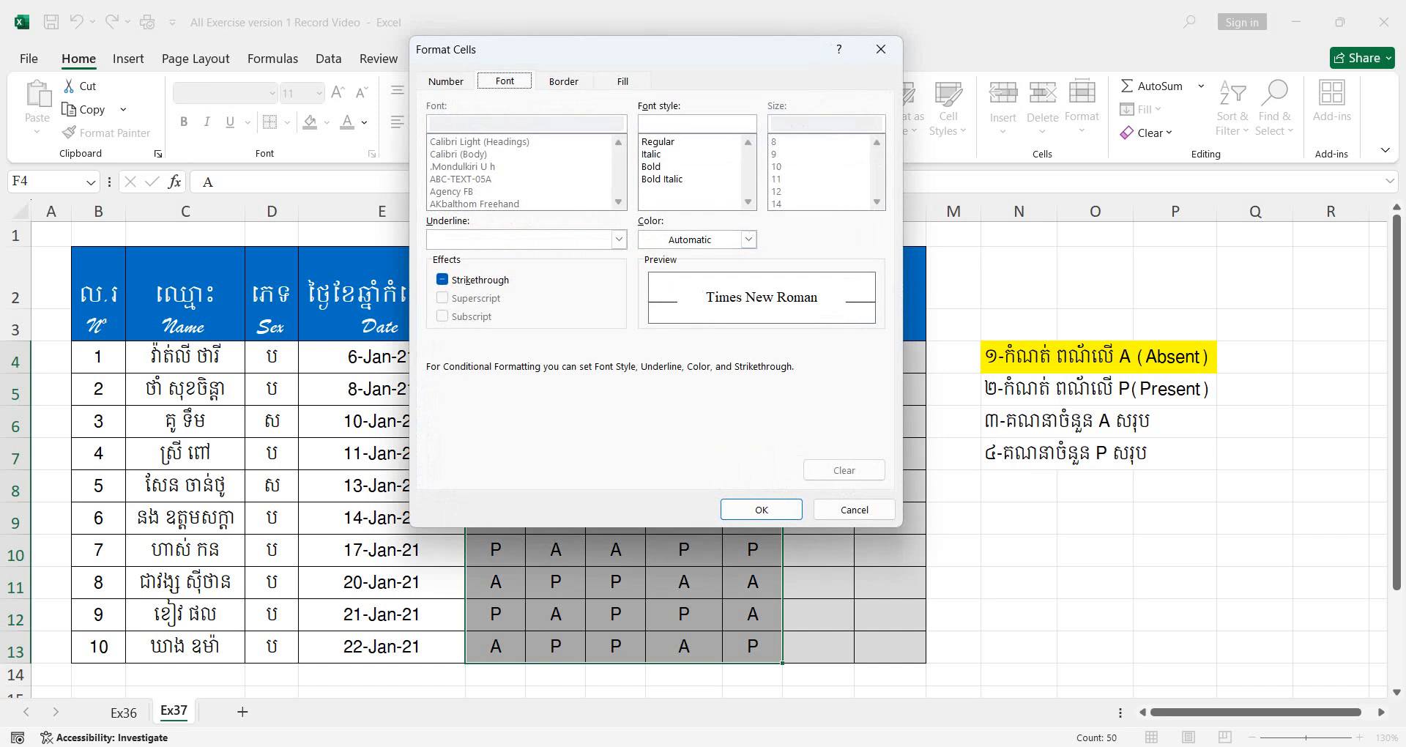
left_click(623, 81)
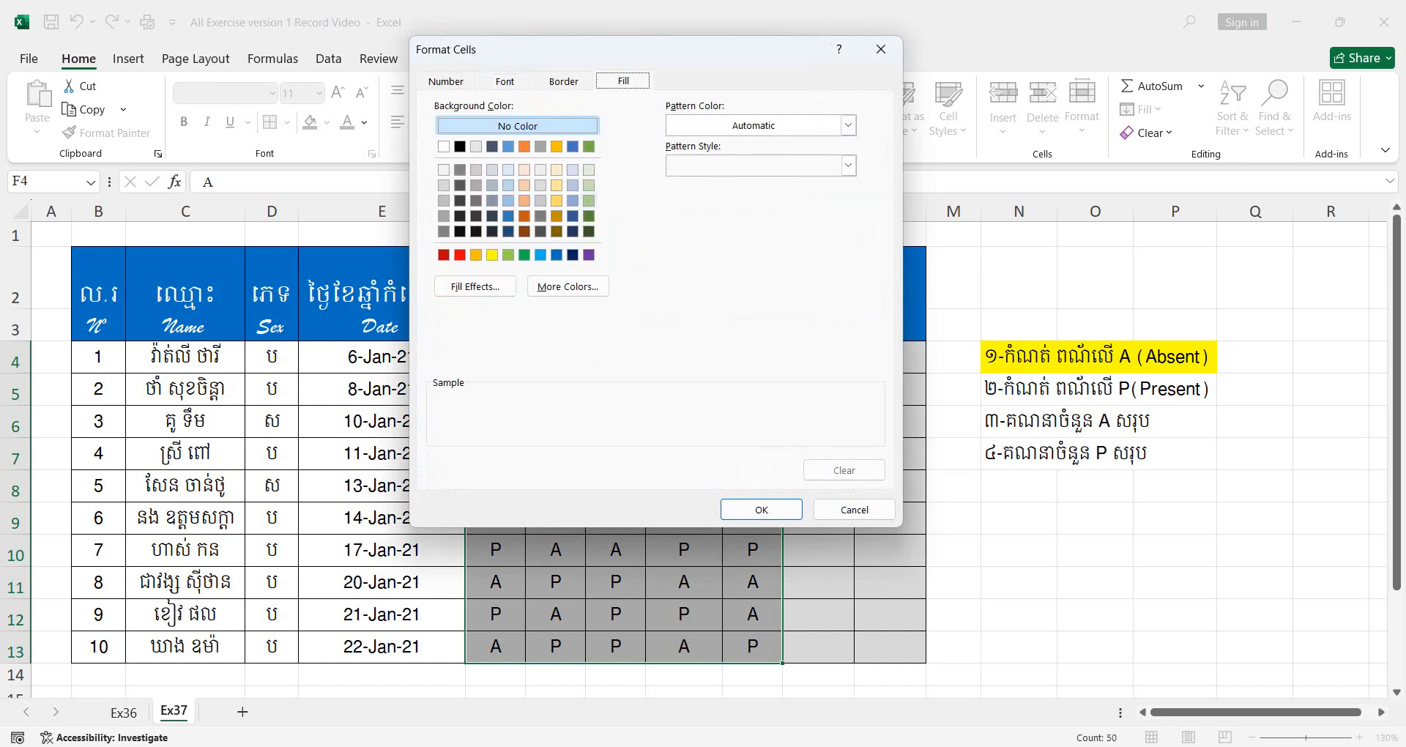
left_click(476, 255)
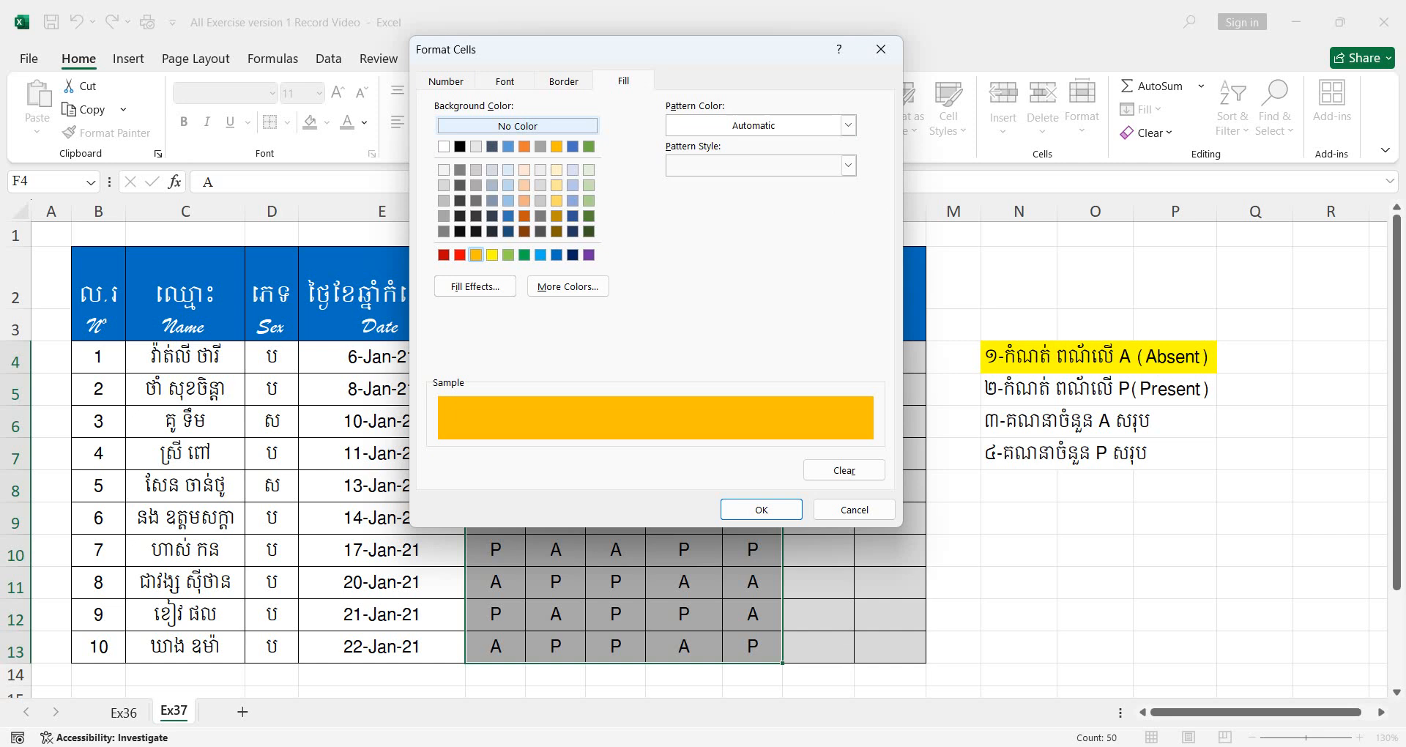
left_click(505, 82)
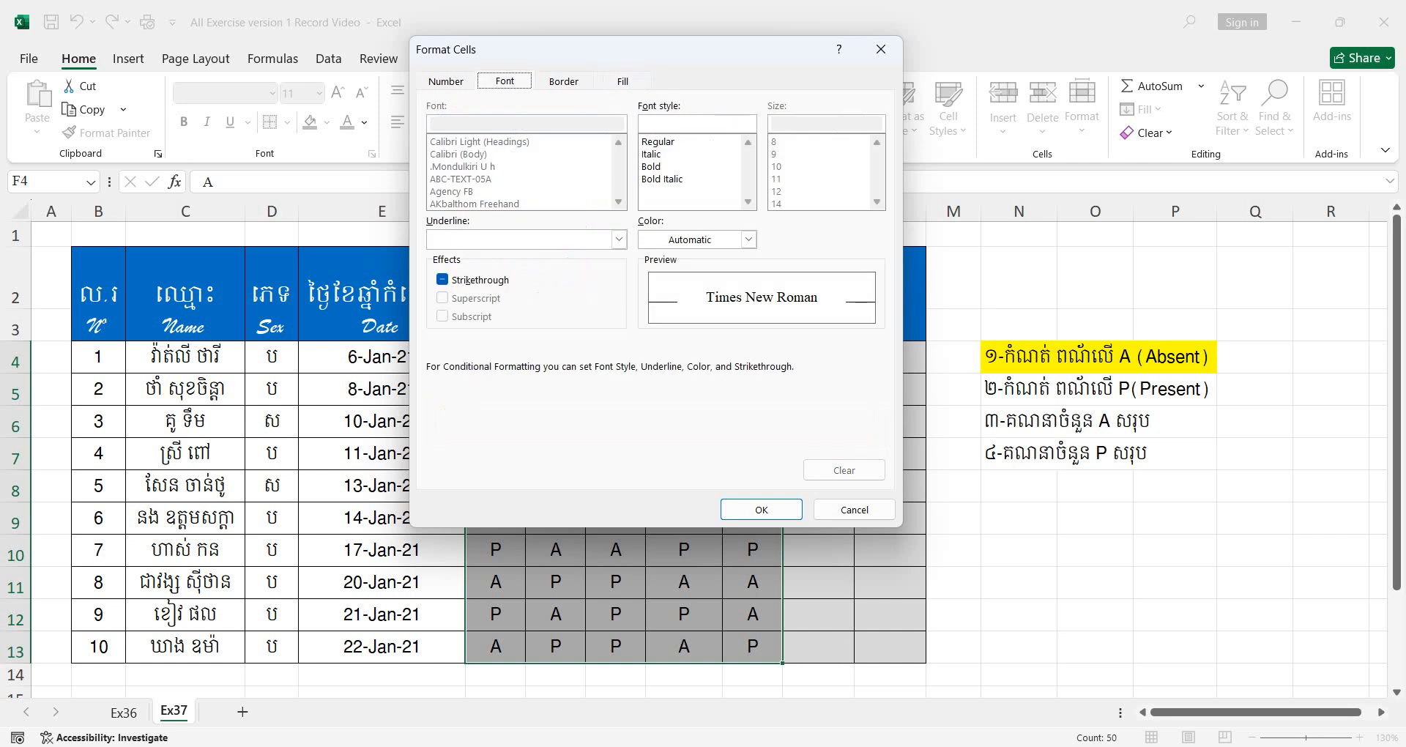
left_click(747, 239)
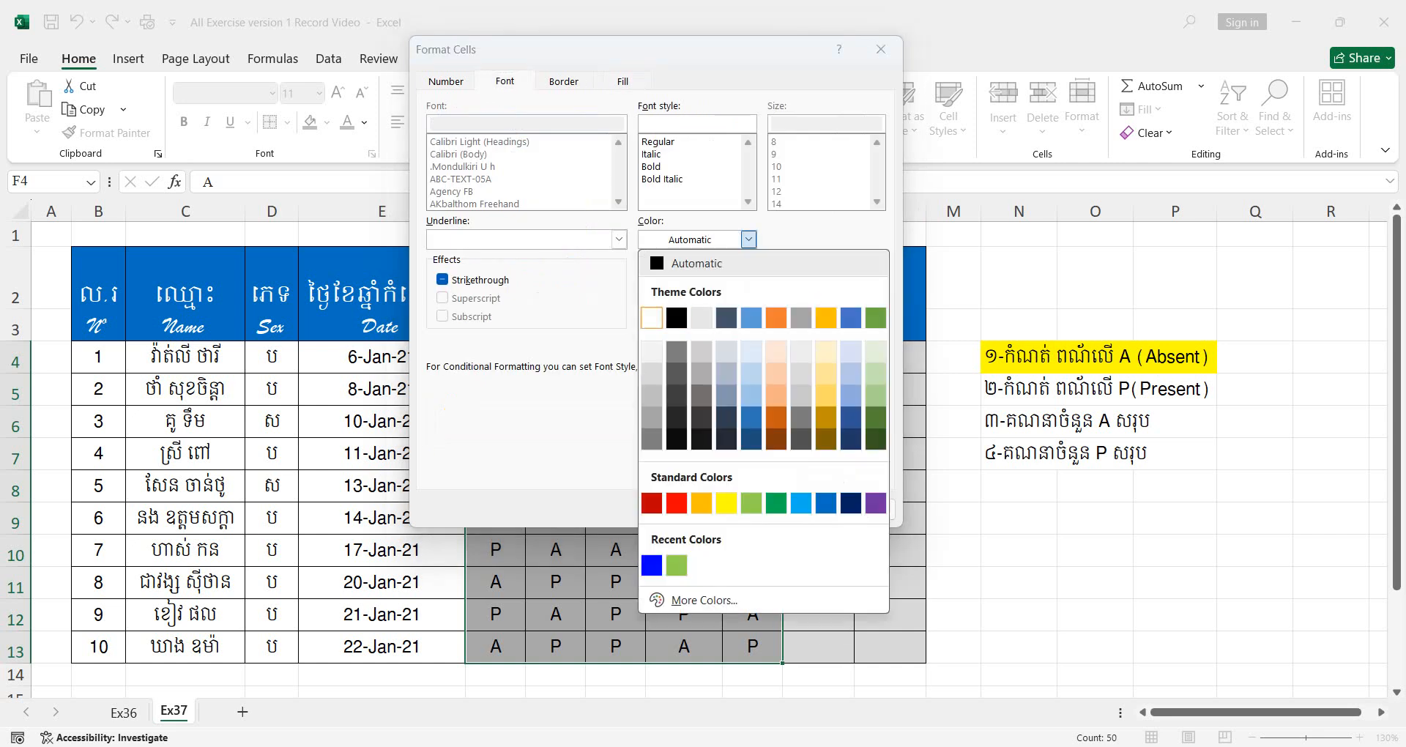
key("Return")
key("Return")
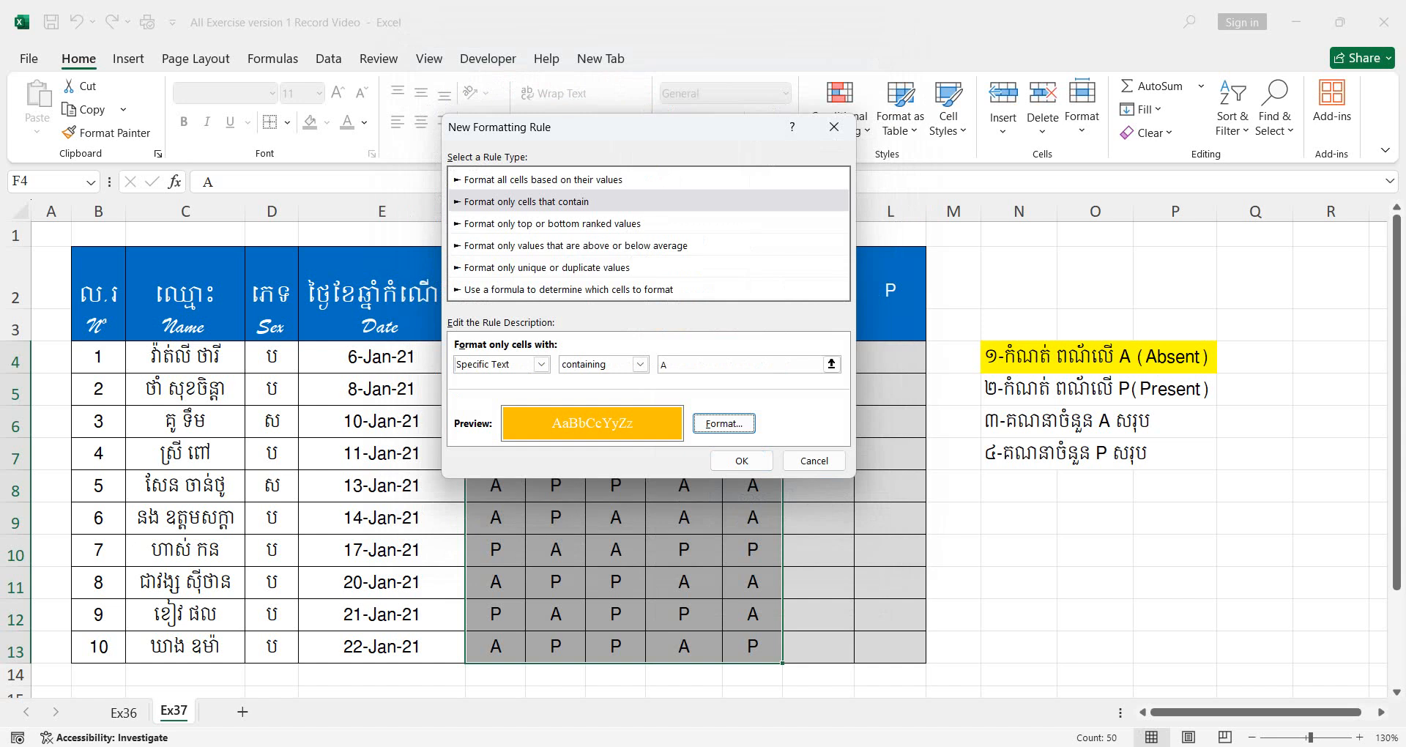
key("Tab")
key("Return")
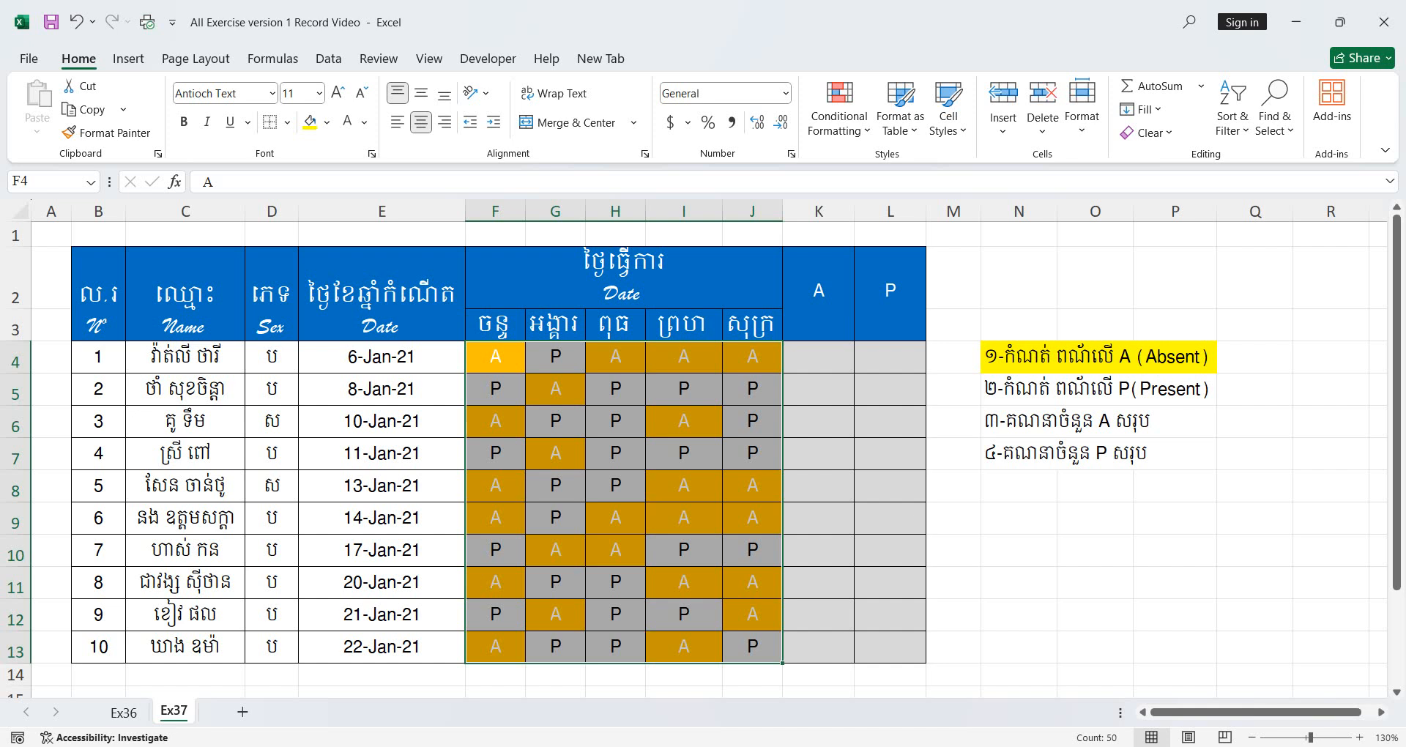
Change the attendance mark in cell J4 to P to test the rule
left_click(752, 358)
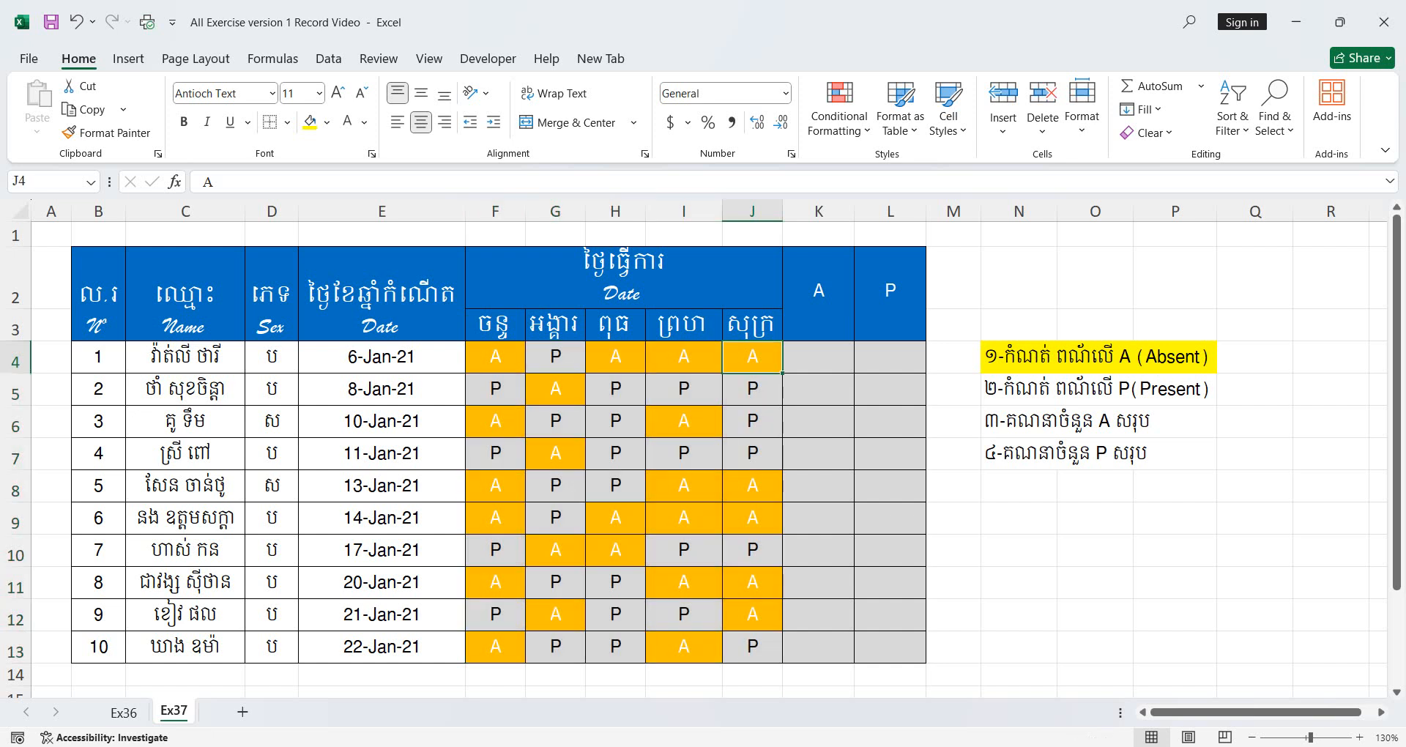
type("P")
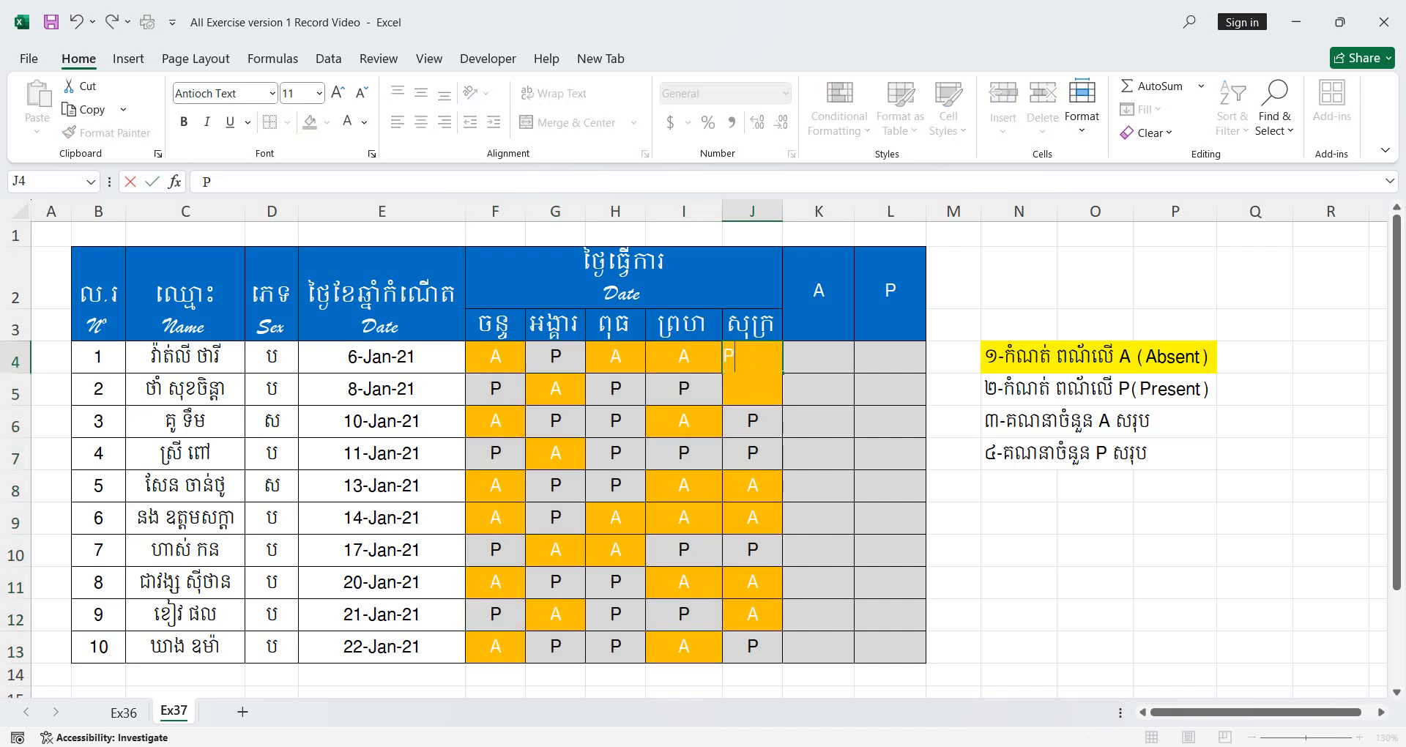
key("Return")
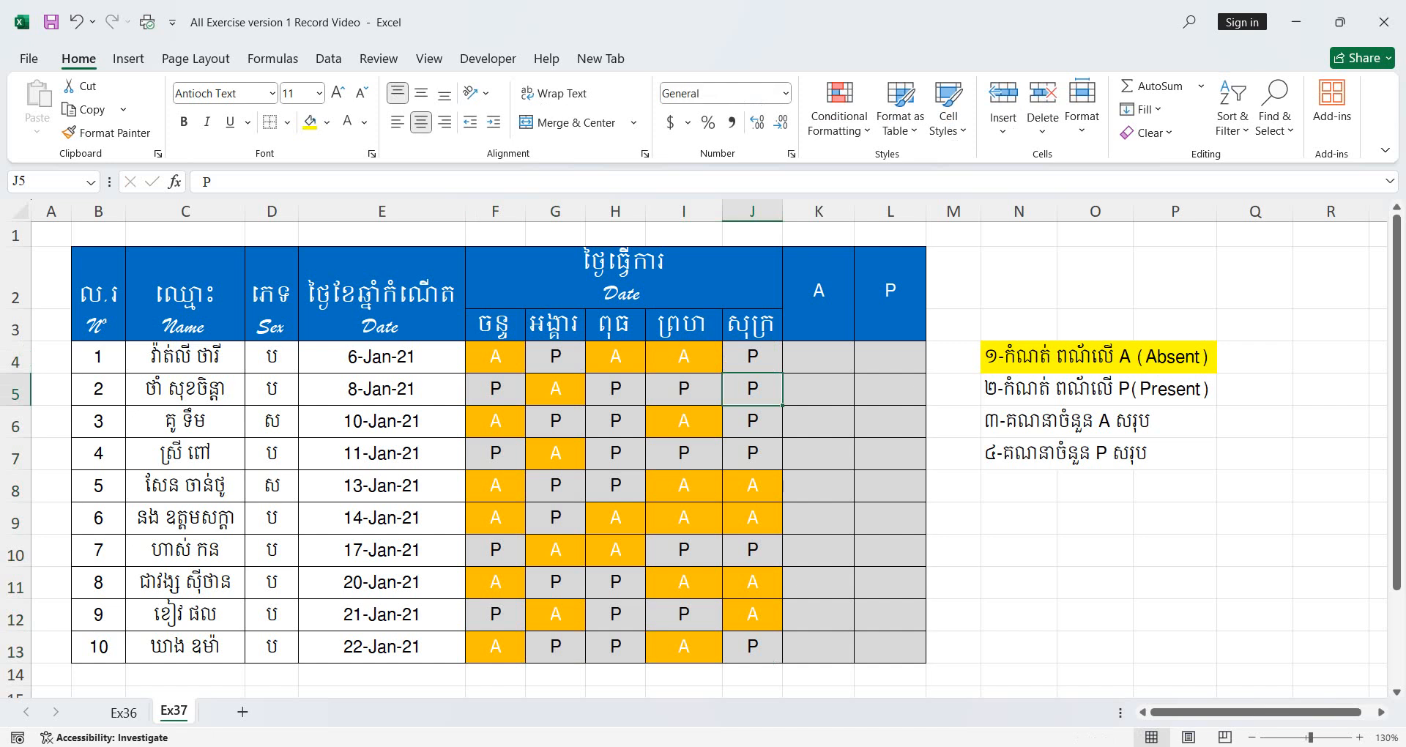
Highlight the second task instruction, about marking P (Present), in cell N5 with a yellow fill
left_click(1099, 389)
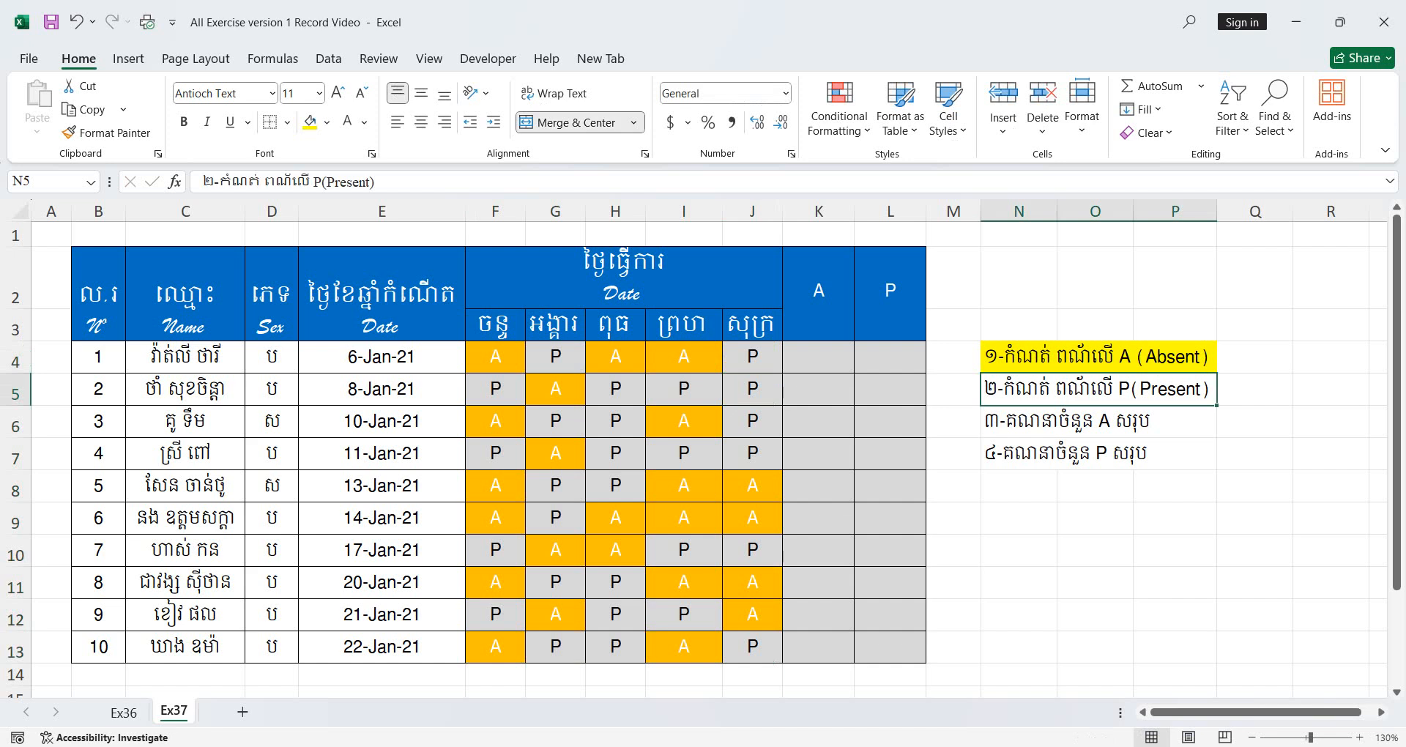
right_click(1015, 389)
left_click(1096, 160)
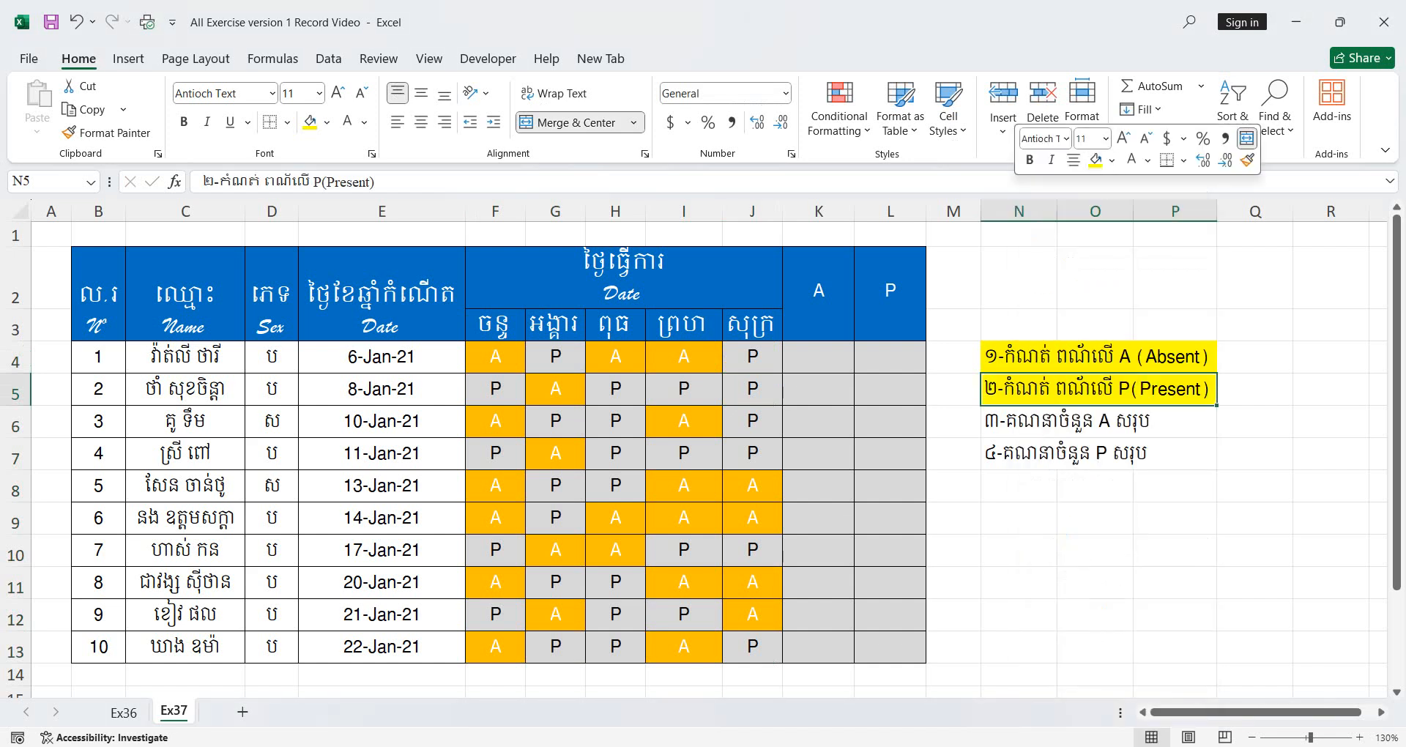
Create another conditional formatting rule for F4:J13 that formats only cells with specific text containing P
left_click_drag(495, 357, 755, 648)
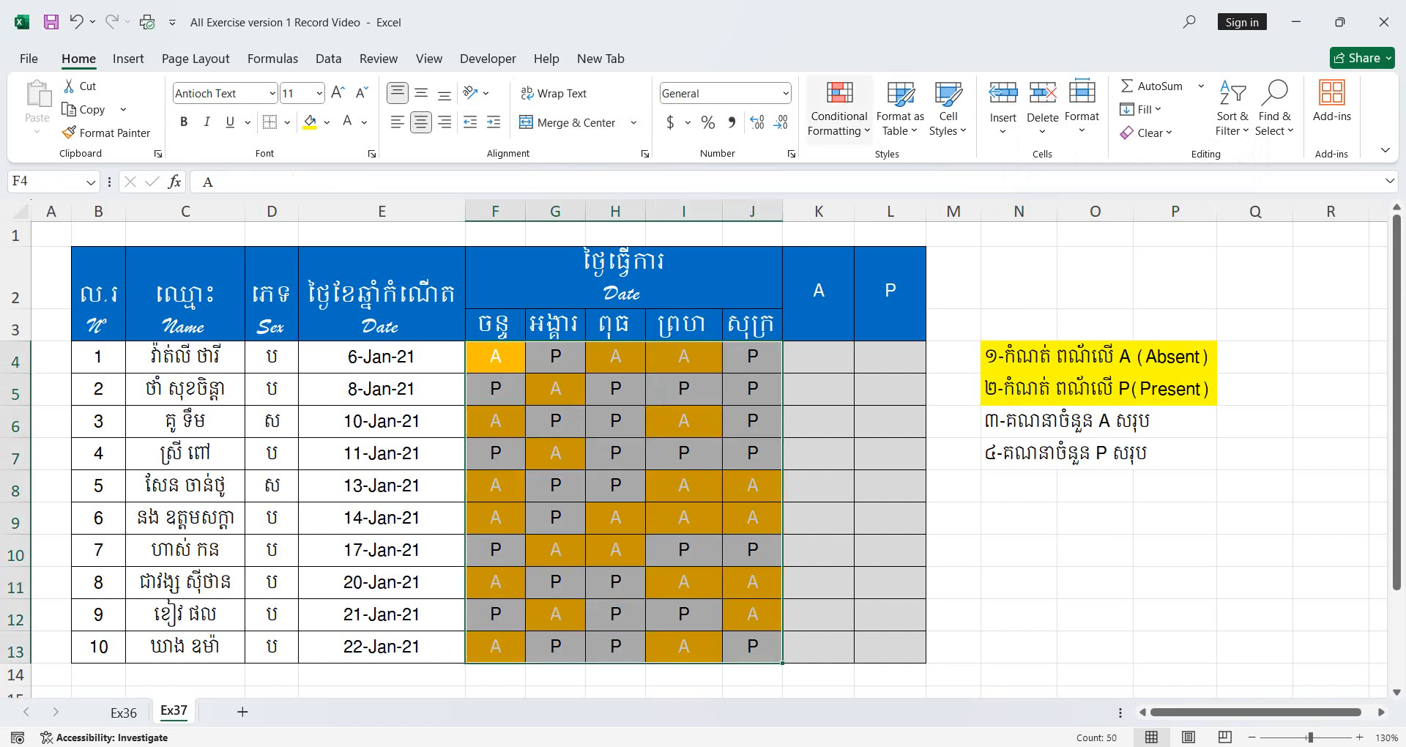
left_click(840, 110)
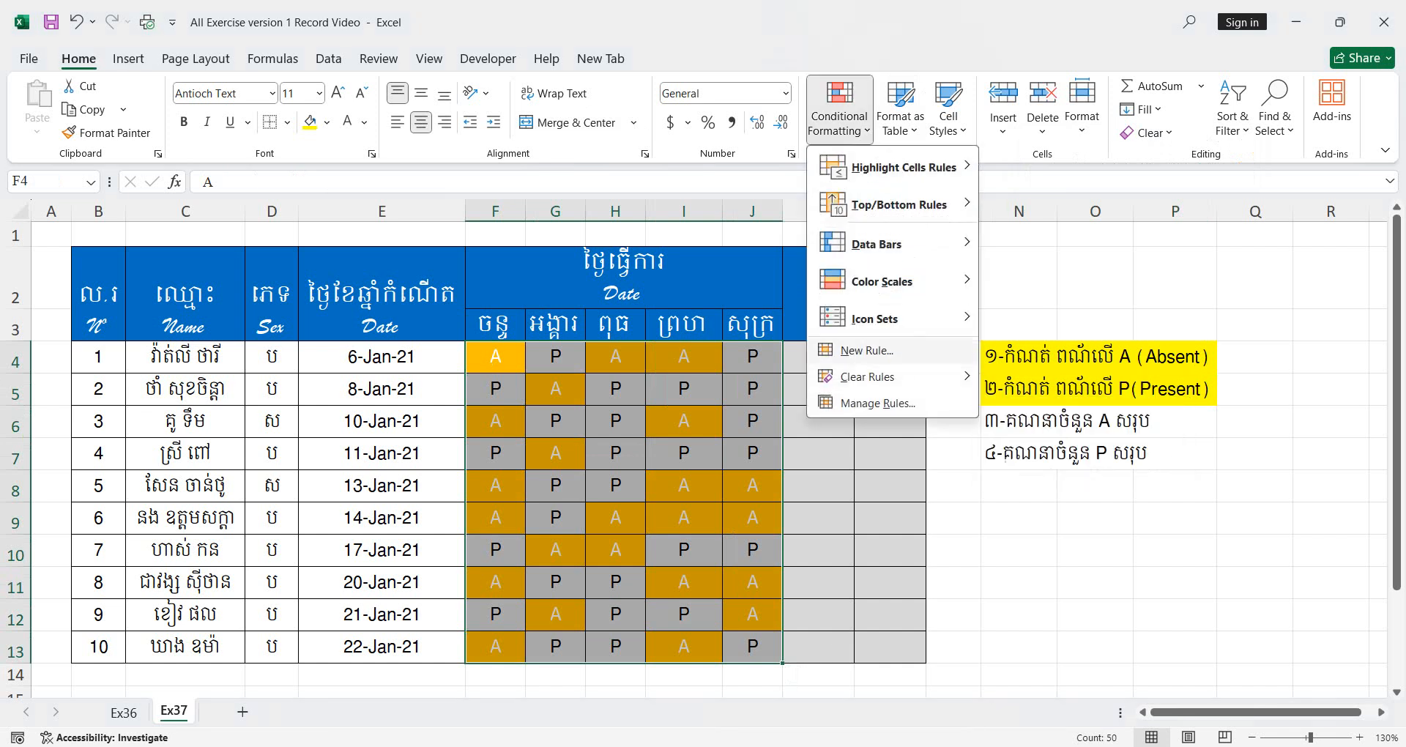
left_click(867, 351)
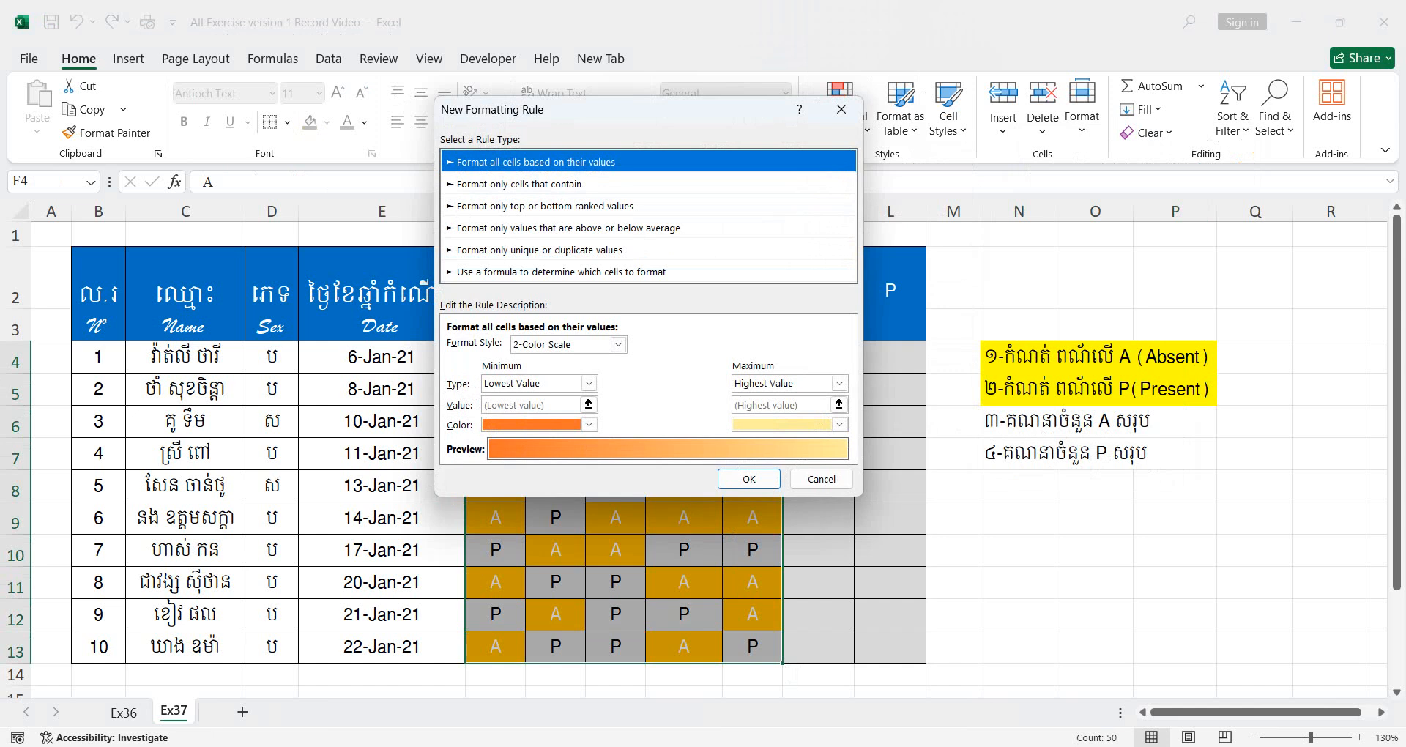
left_click(519, 185)
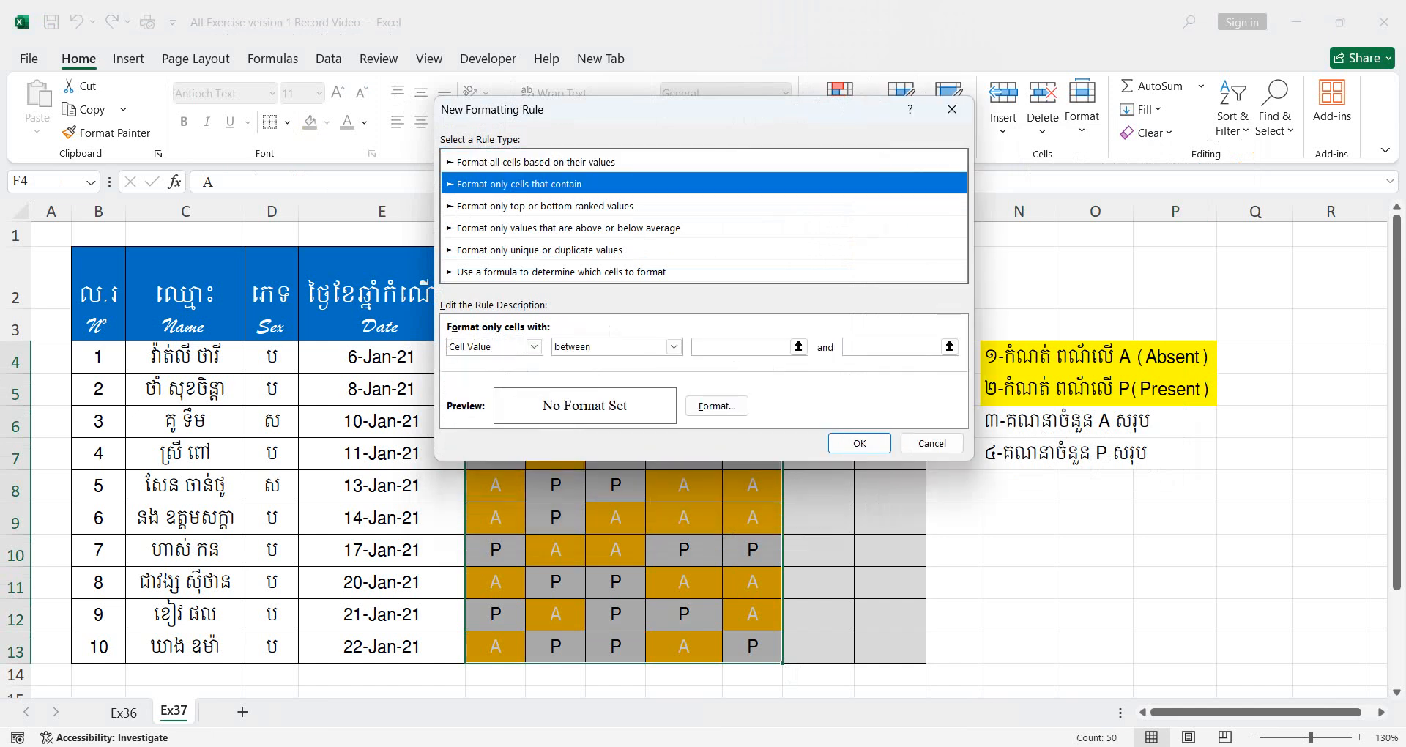
left_click(534, 347)
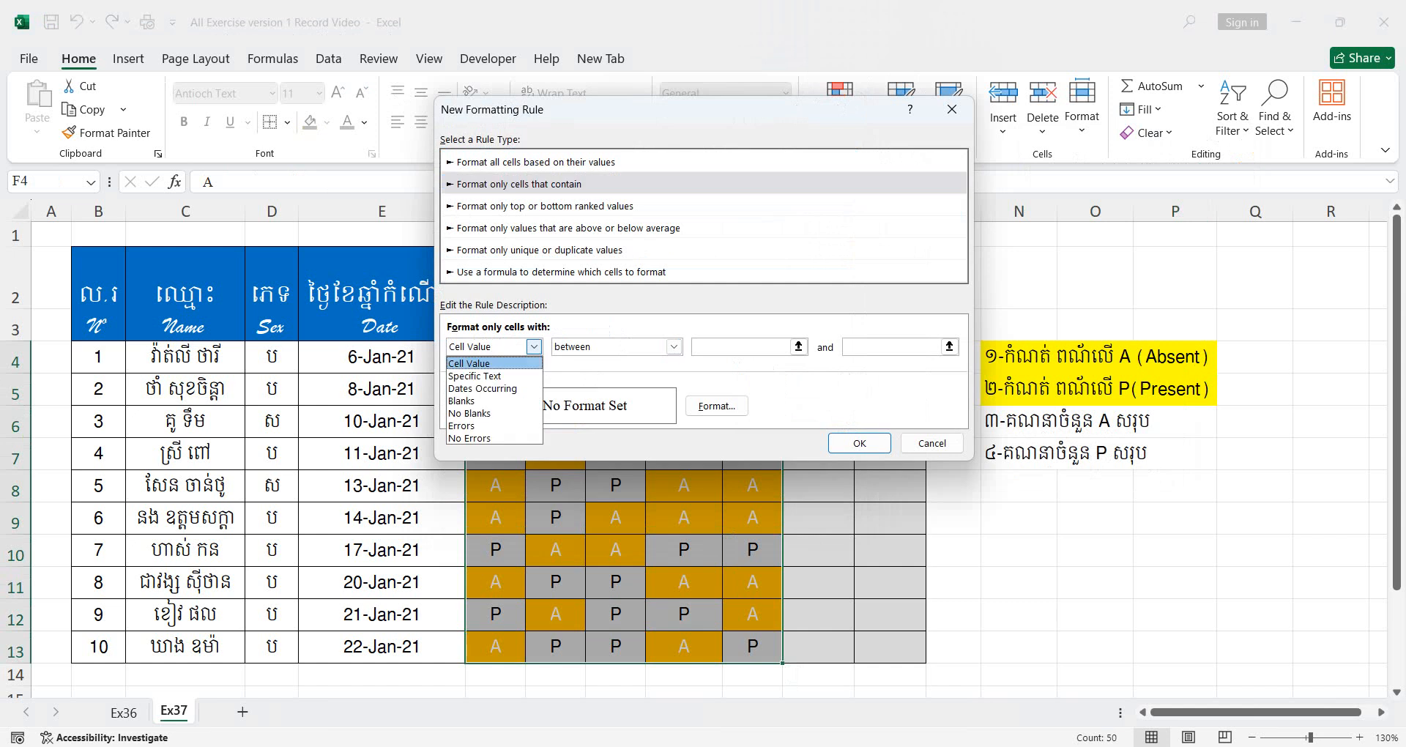
left_click(475, 375)
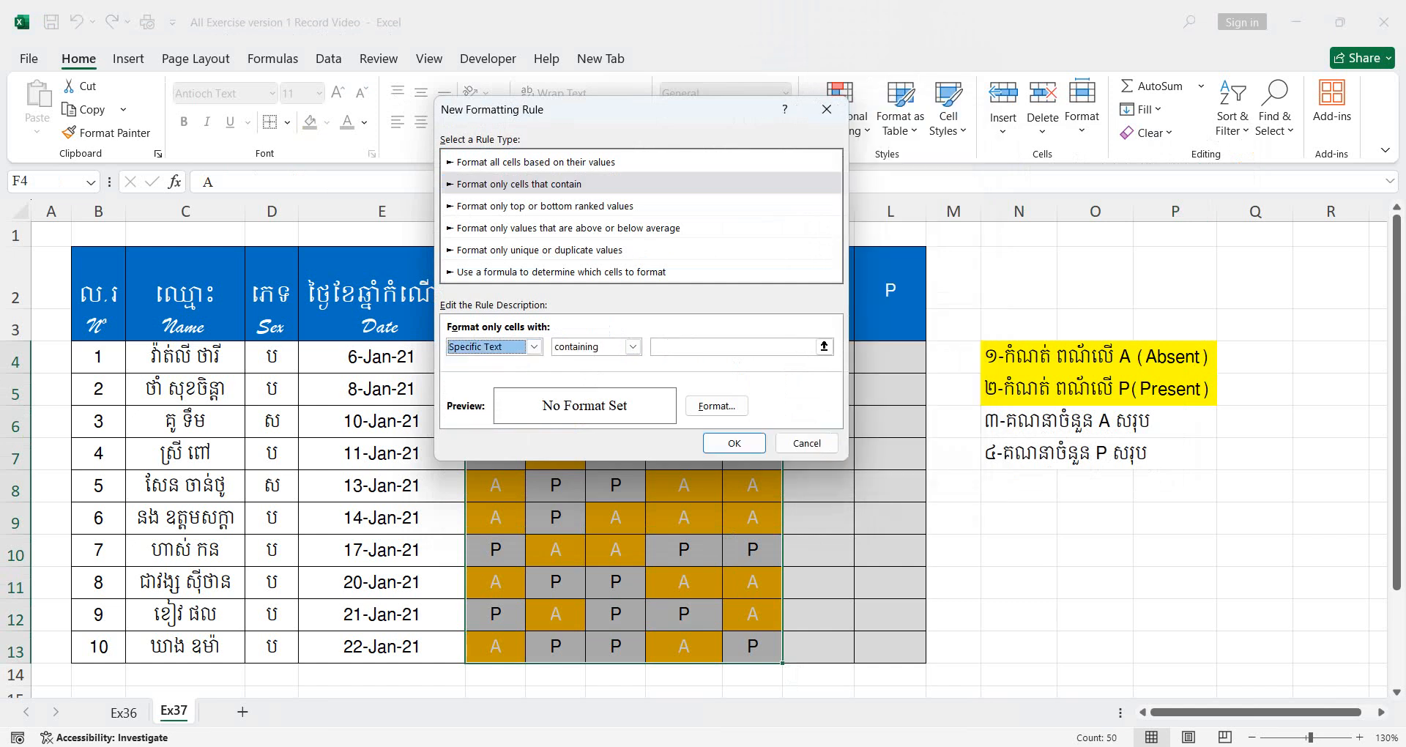
left_click(733, 348)
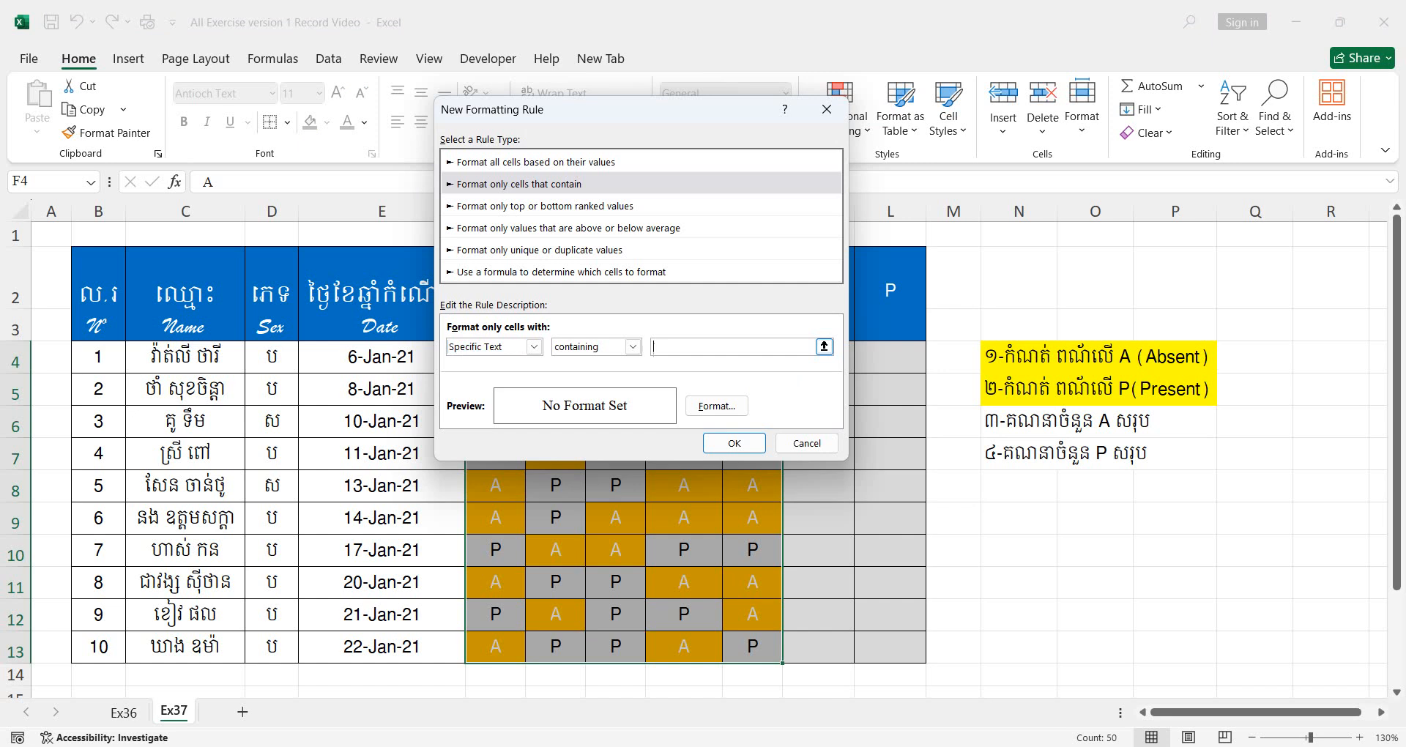
type("P")
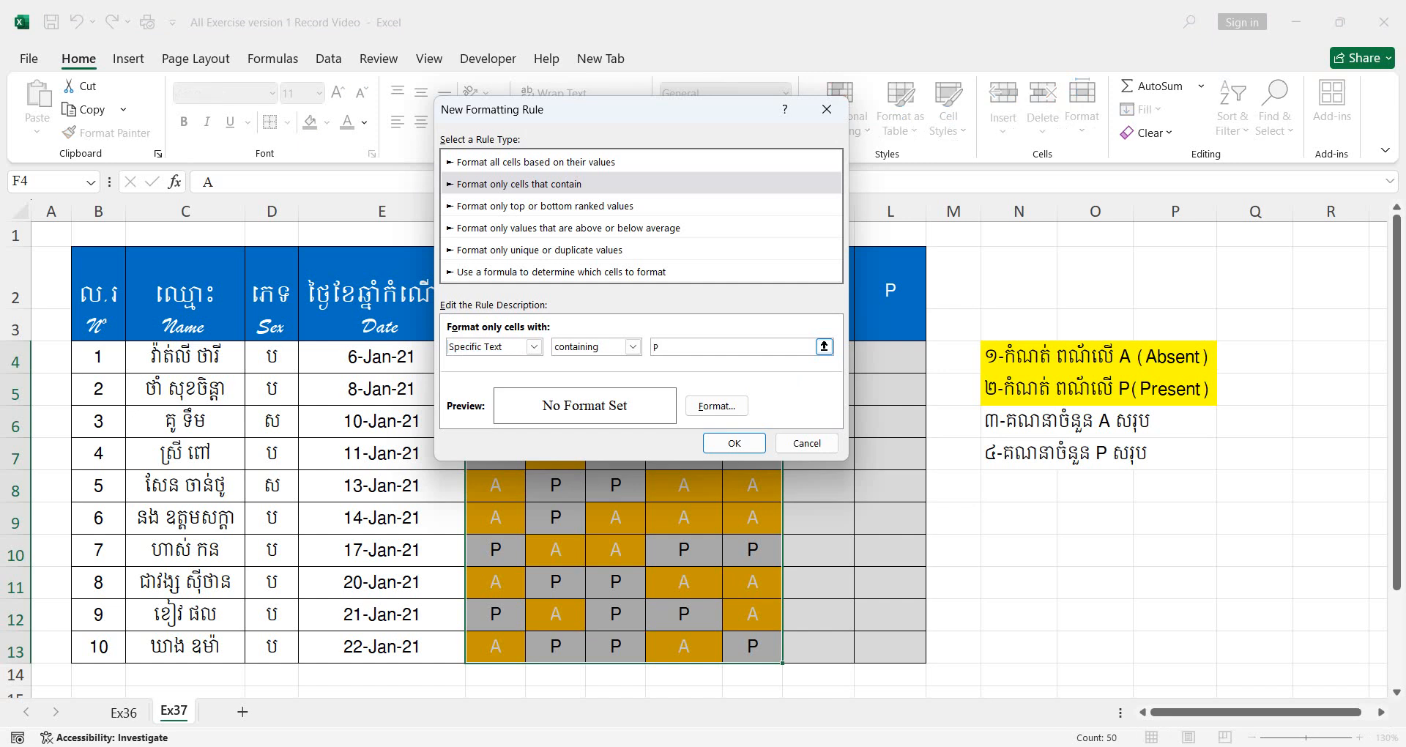
Set the P rule's format to a white font colour and a green fill
left_click(717, 405)
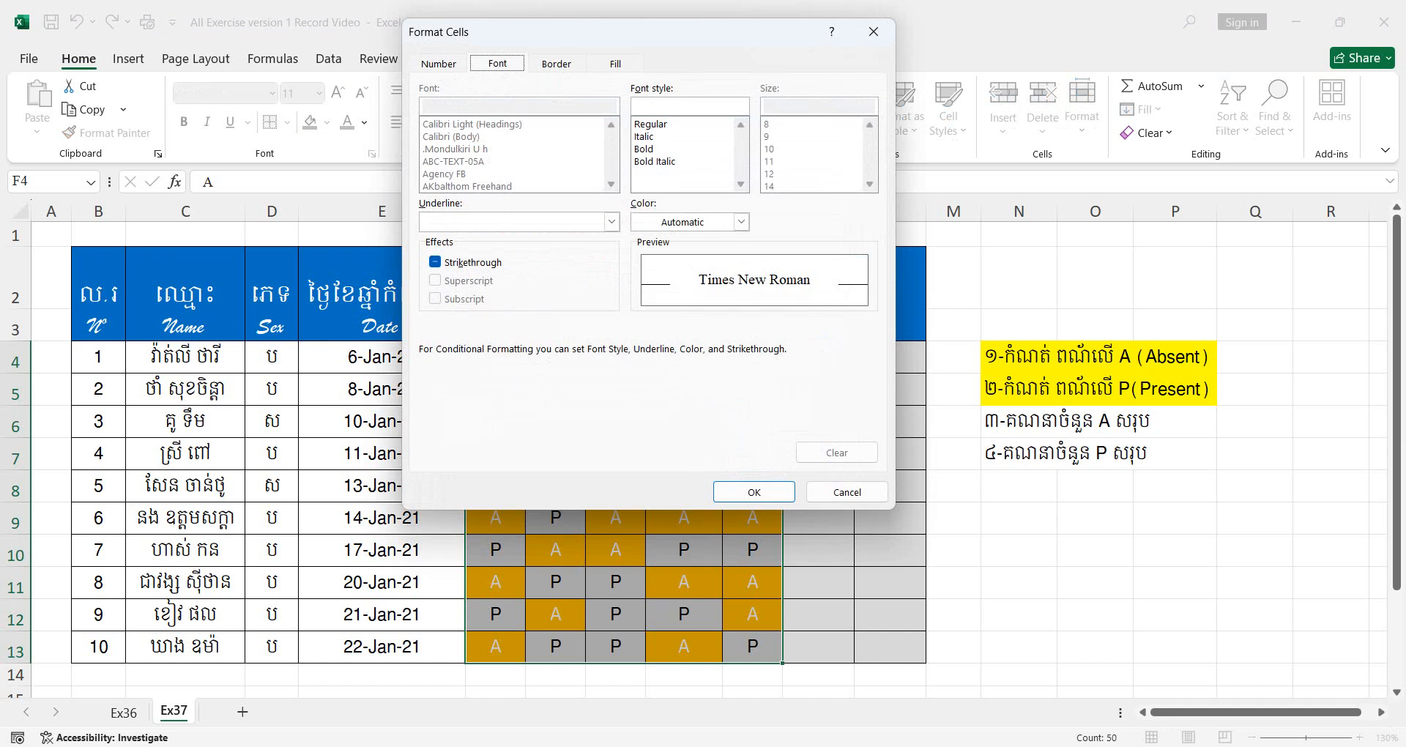
left_click(741, 222)
left_click(643, 299)
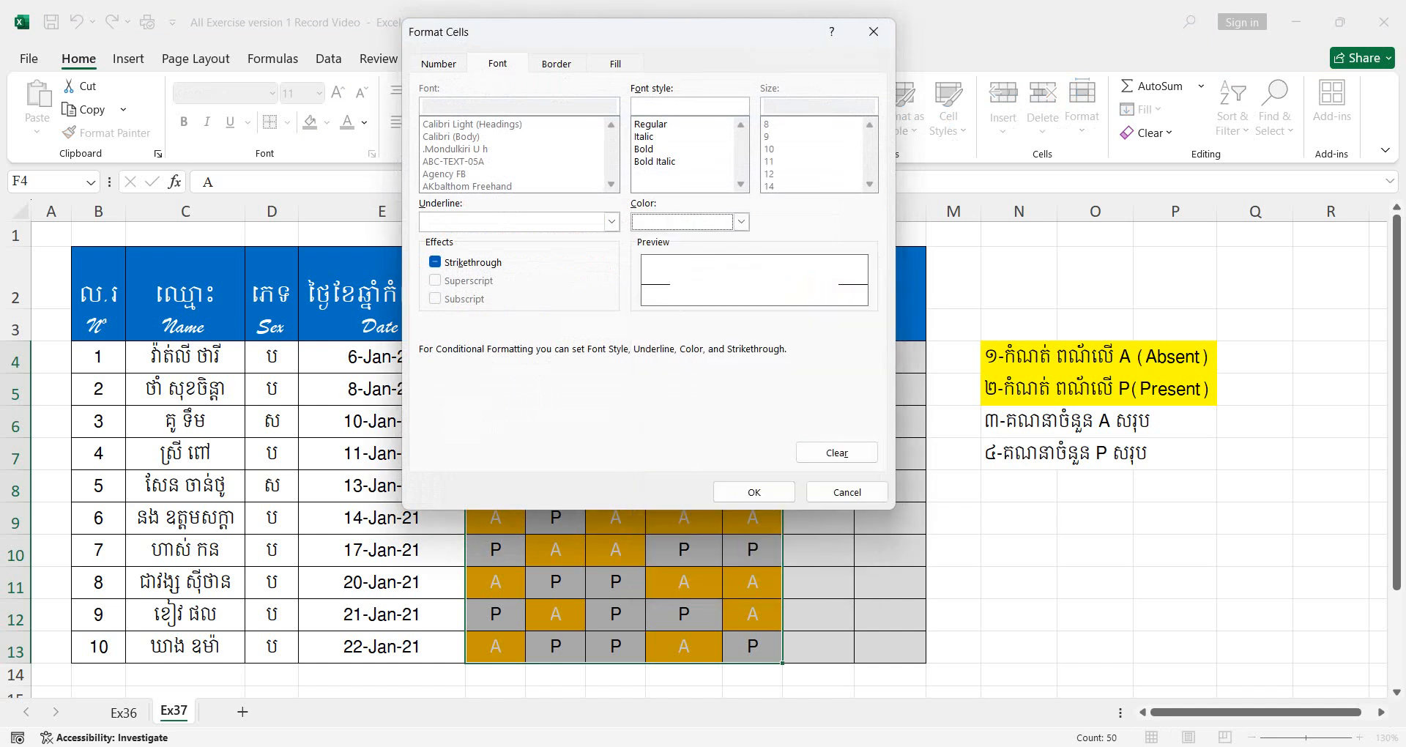
left_click(616, 64)
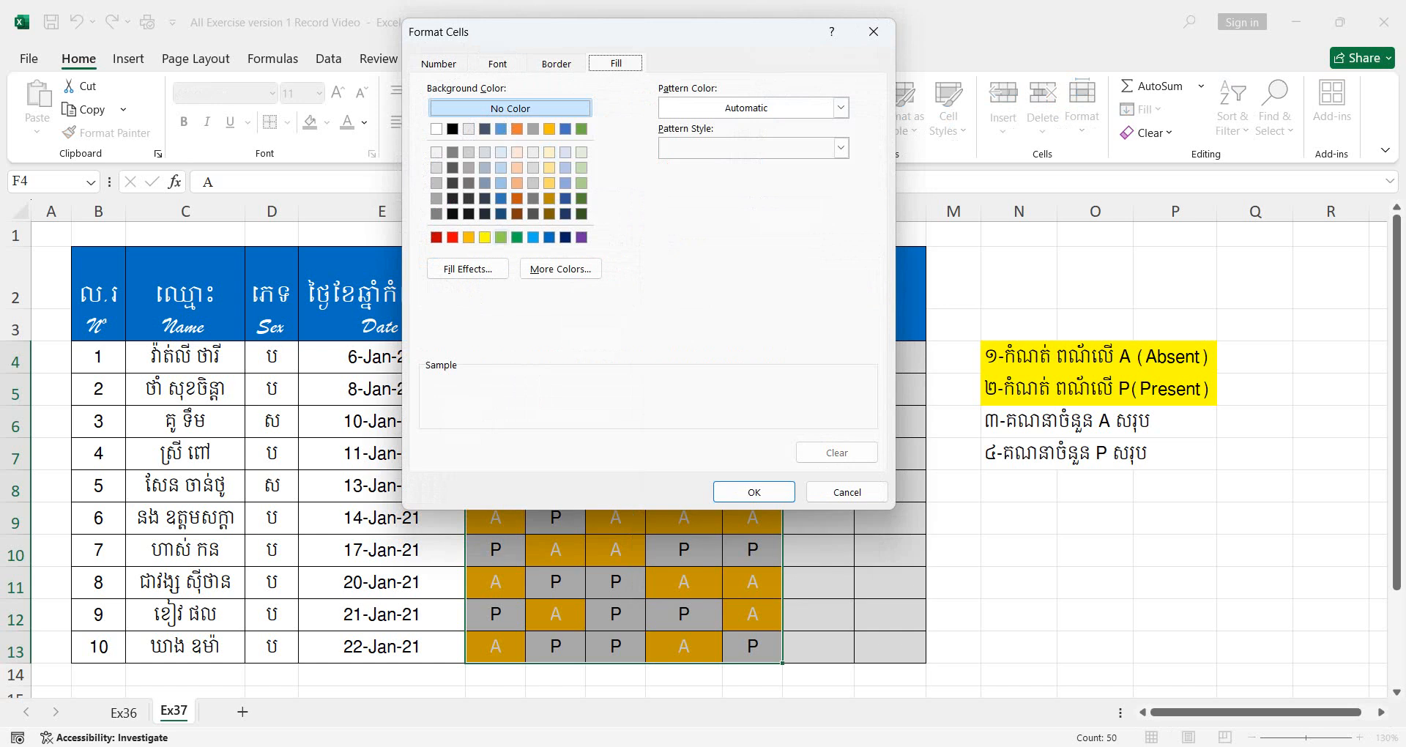
left_click(517, 237)
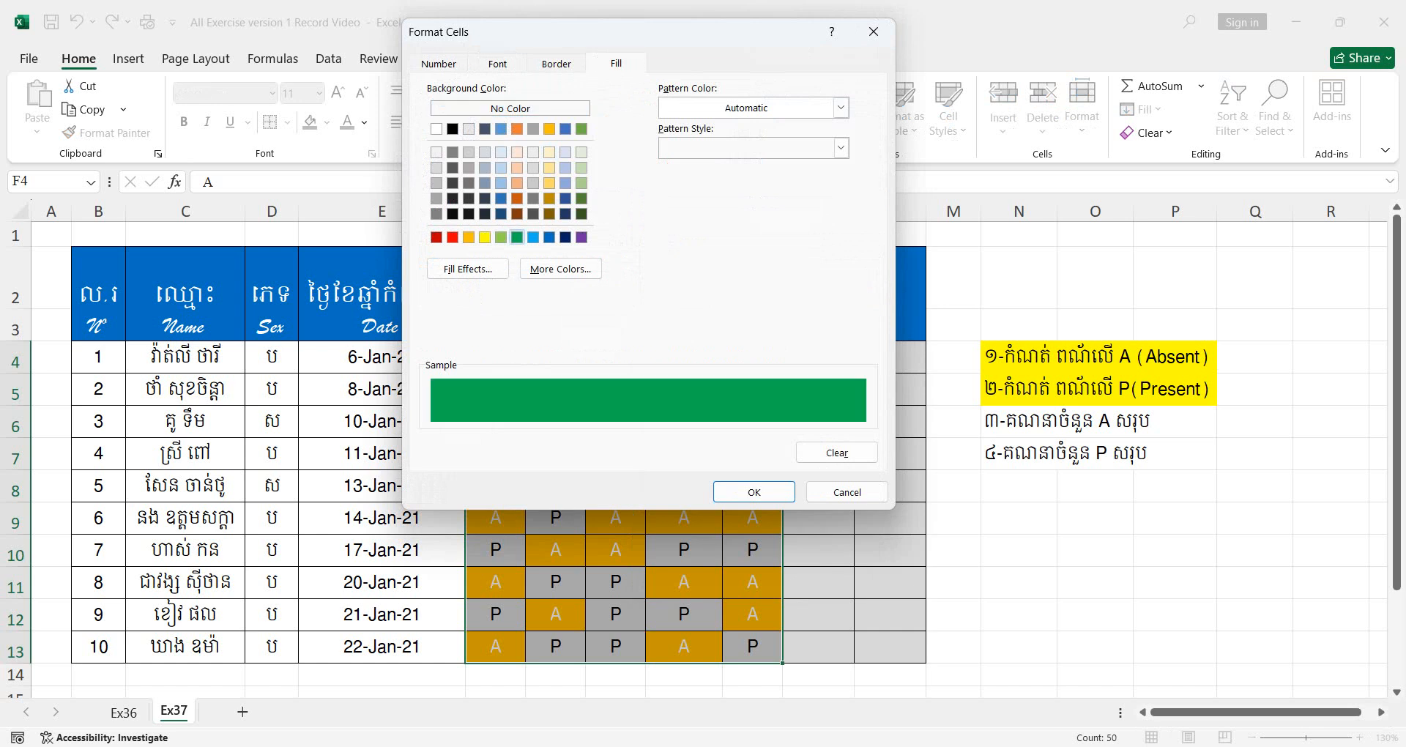
left_click(754, 491)
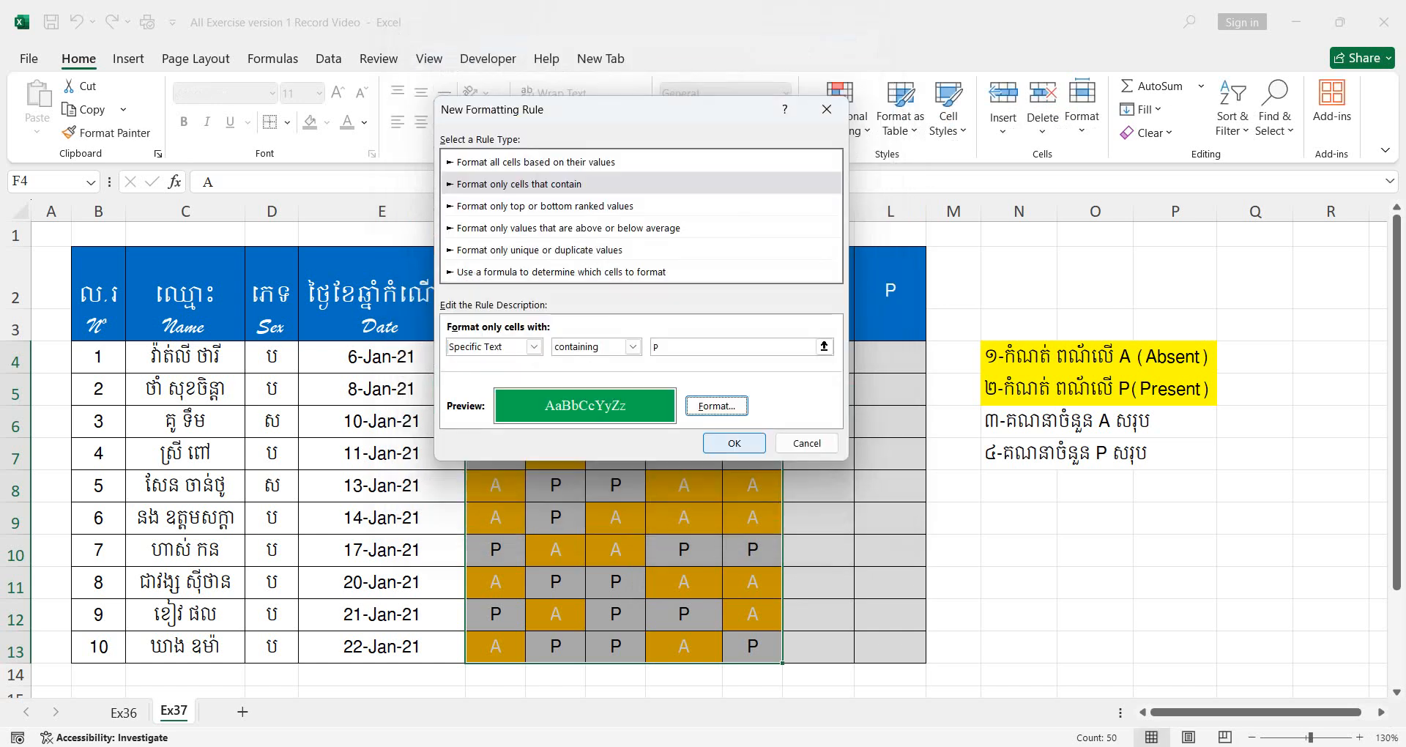
Apply the P formatting rule and highlight the third task instruction, about totalling A, in cell N6 with a yellow fill
key("Return")
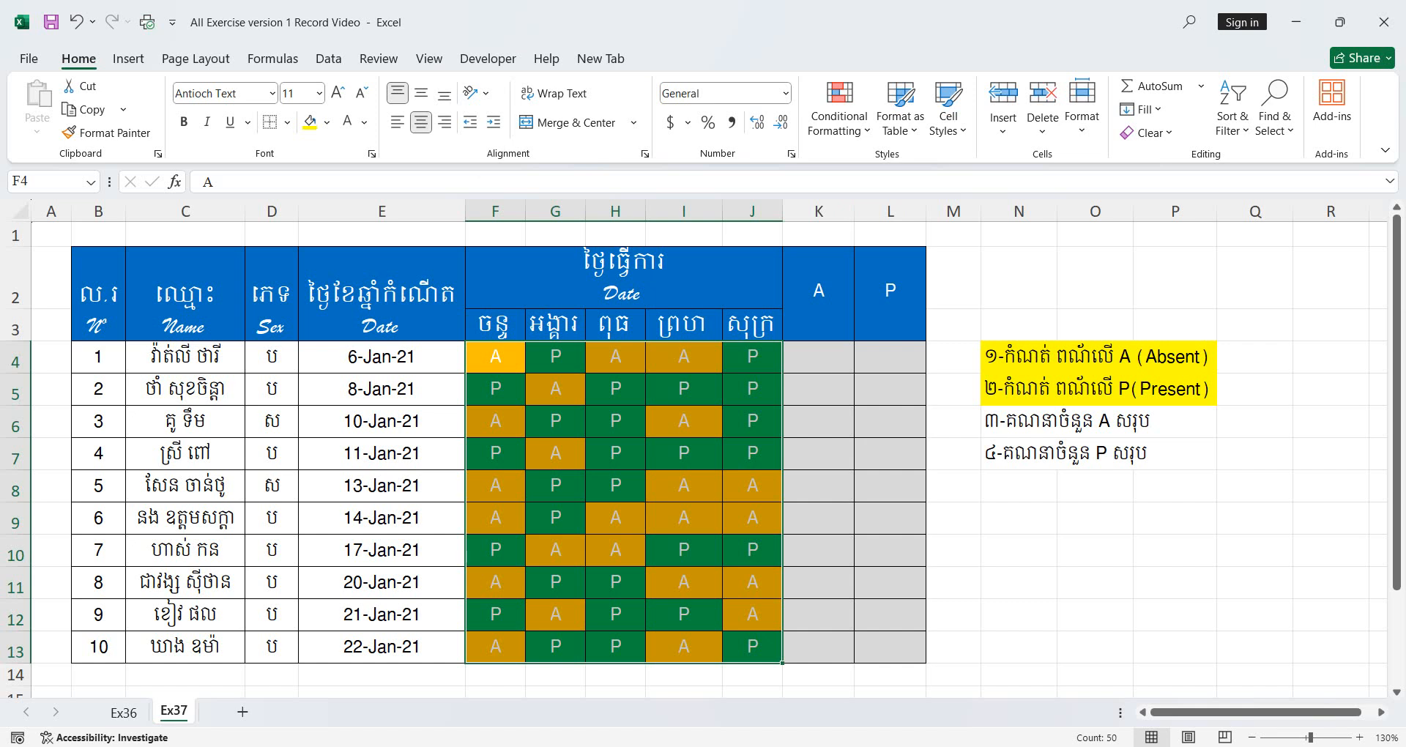
left_click(1099, 422)
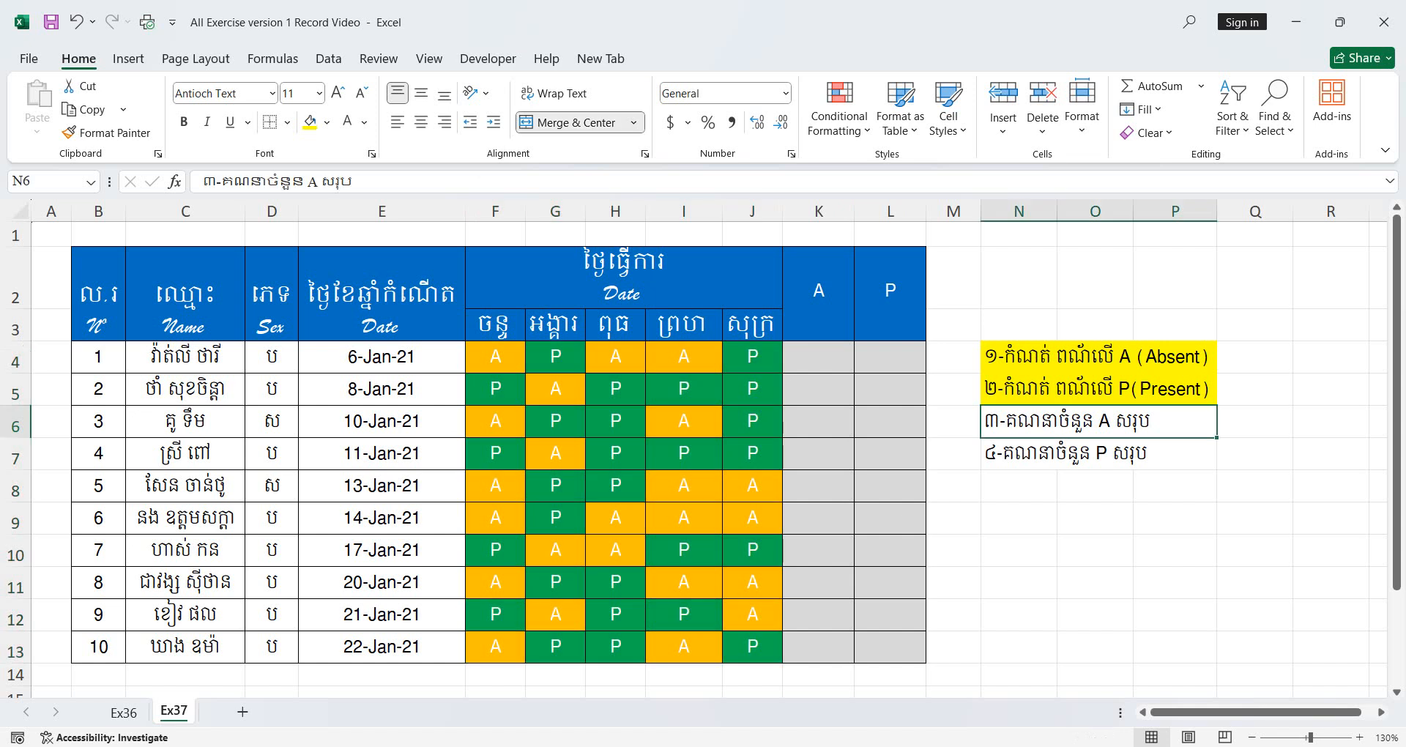
right_click(1020, 421)
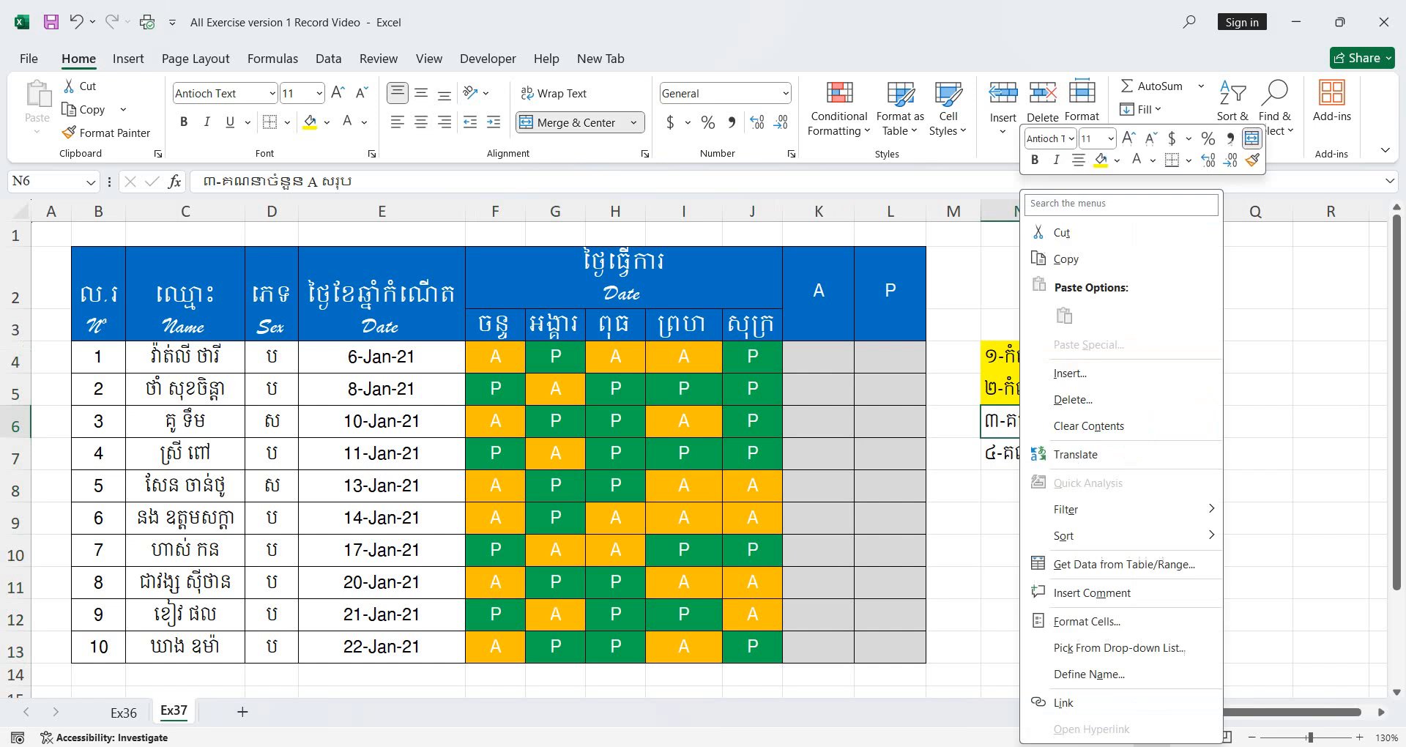
left_click(1101, 160)
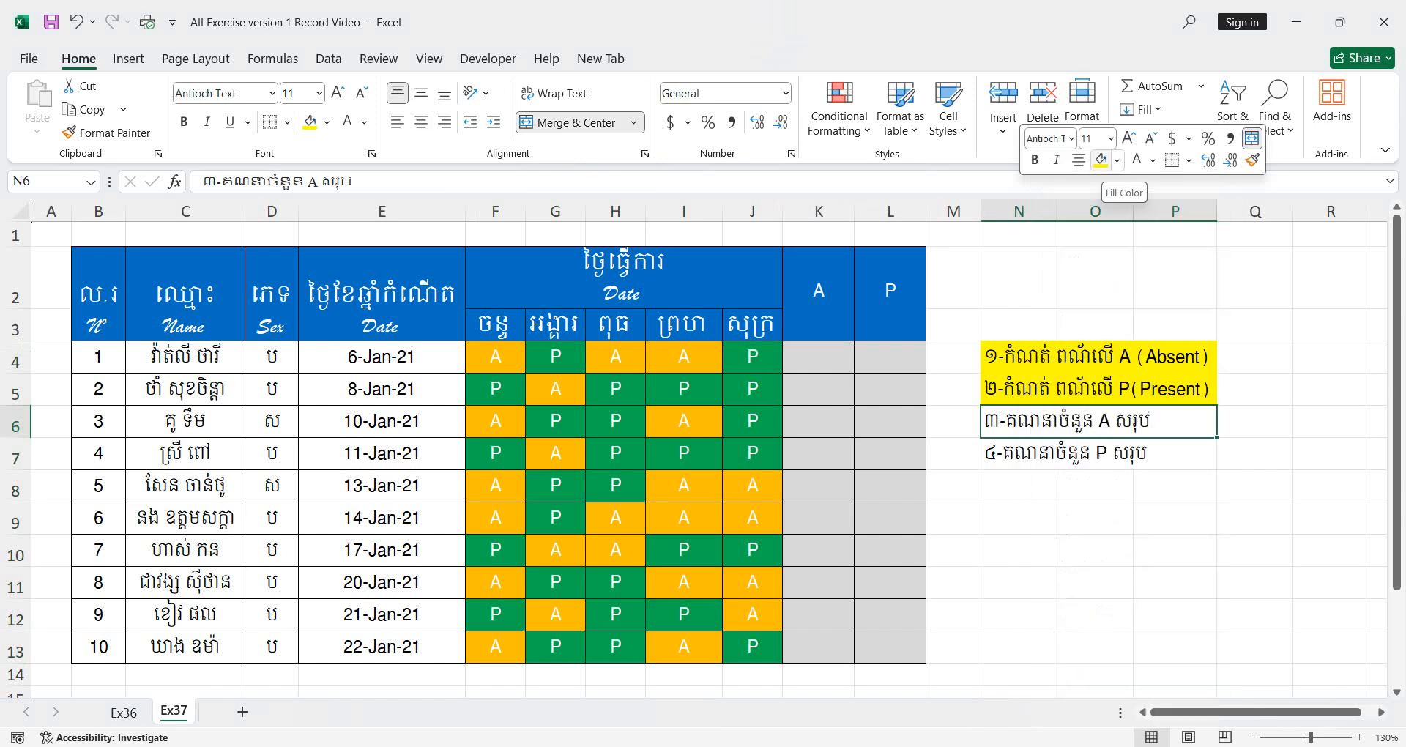
Enter =COUNTIF(F4:J4,"A") in cell K4 to count the first person's A marks
left_click(818, 358)
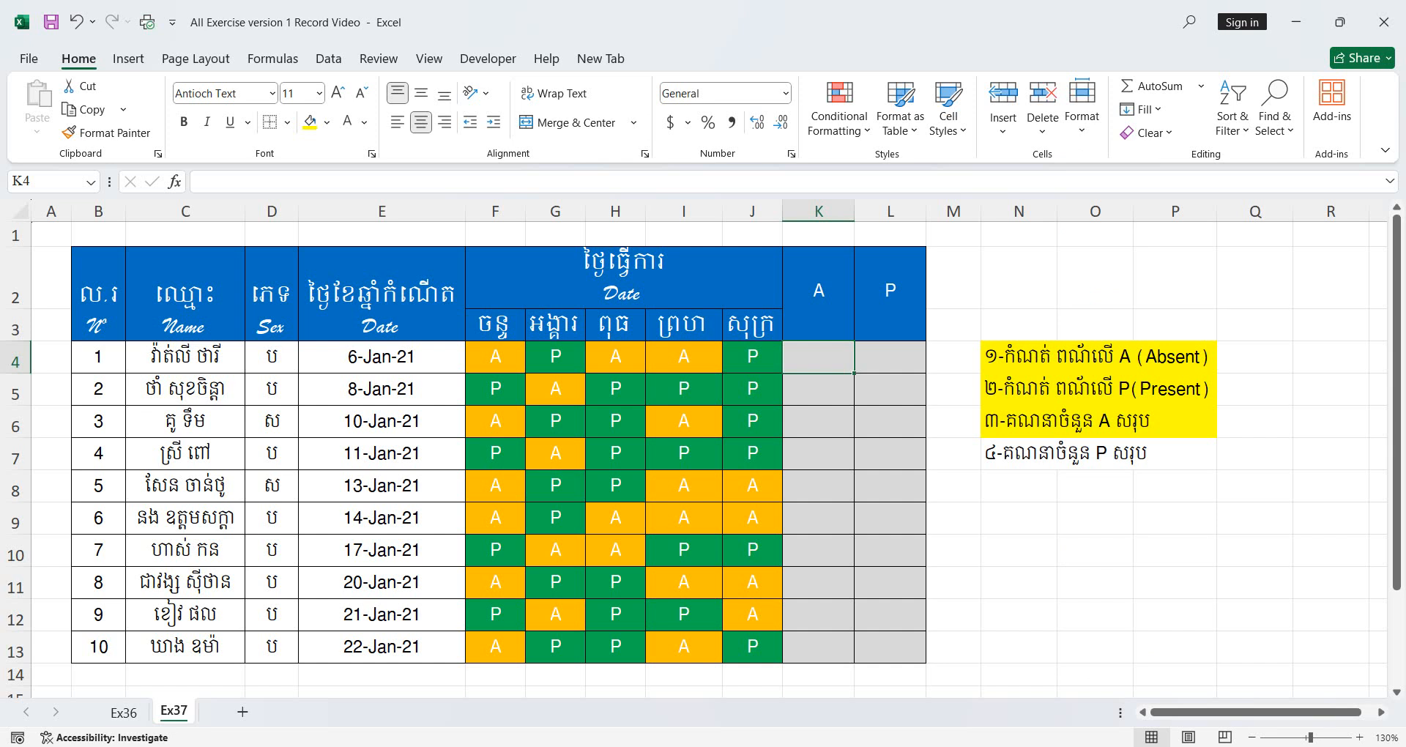
type("=")
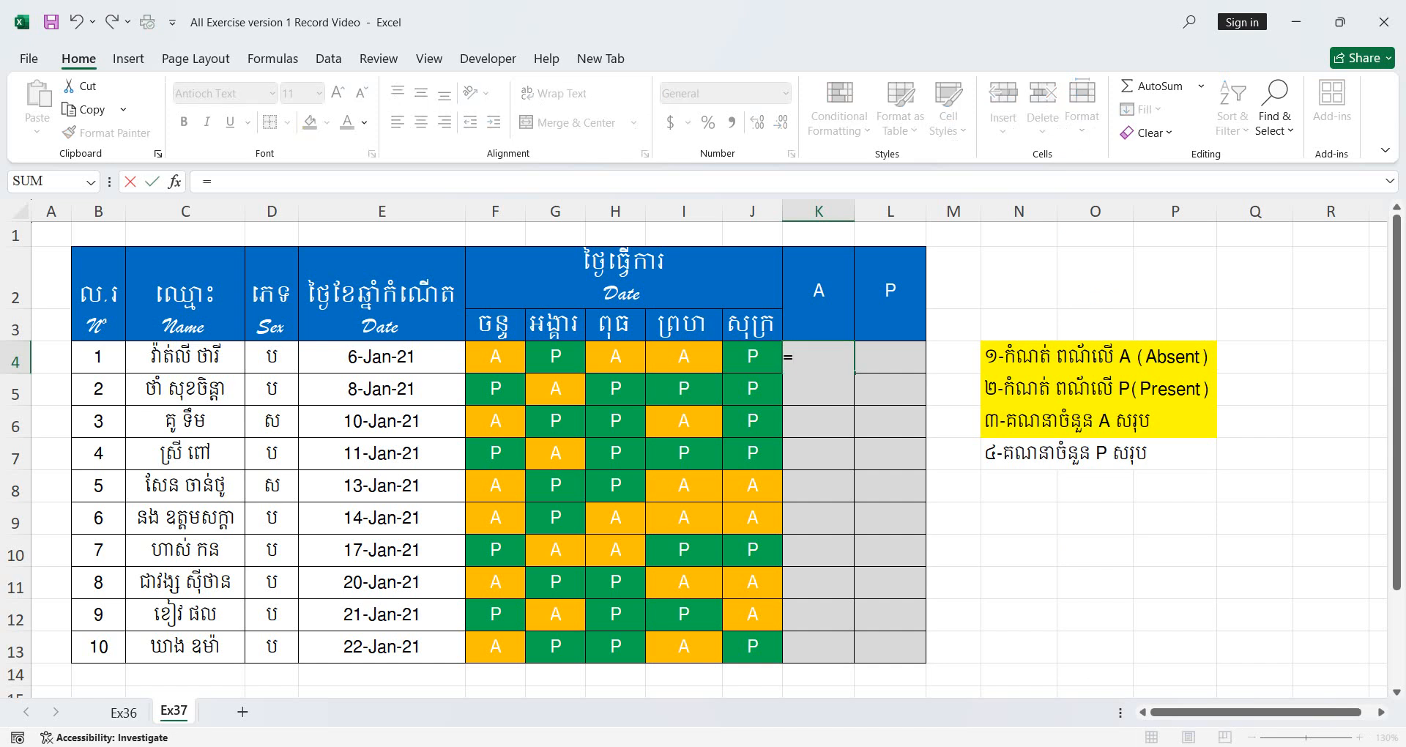
type("COUNTIF(")
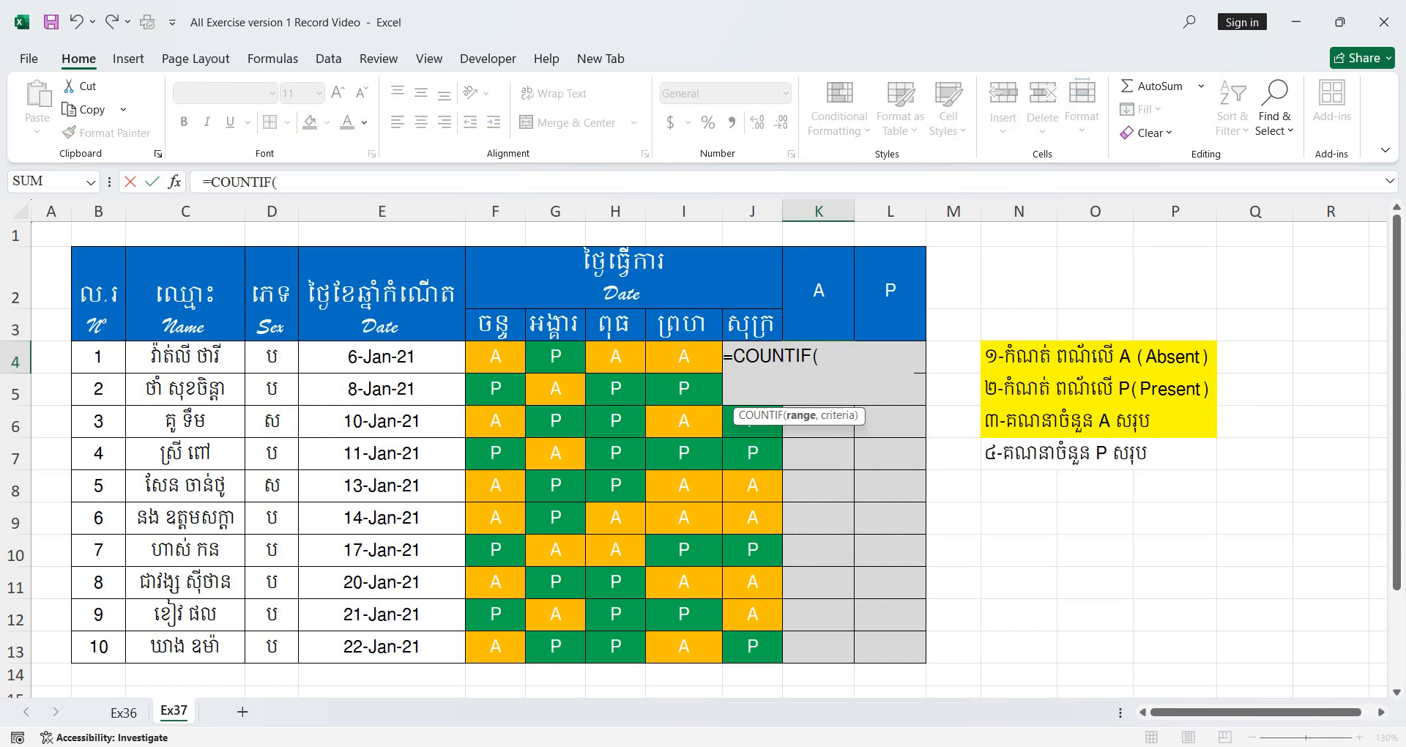
left_click(496, 356)
left_click_drag(495, 357, 752, 357)
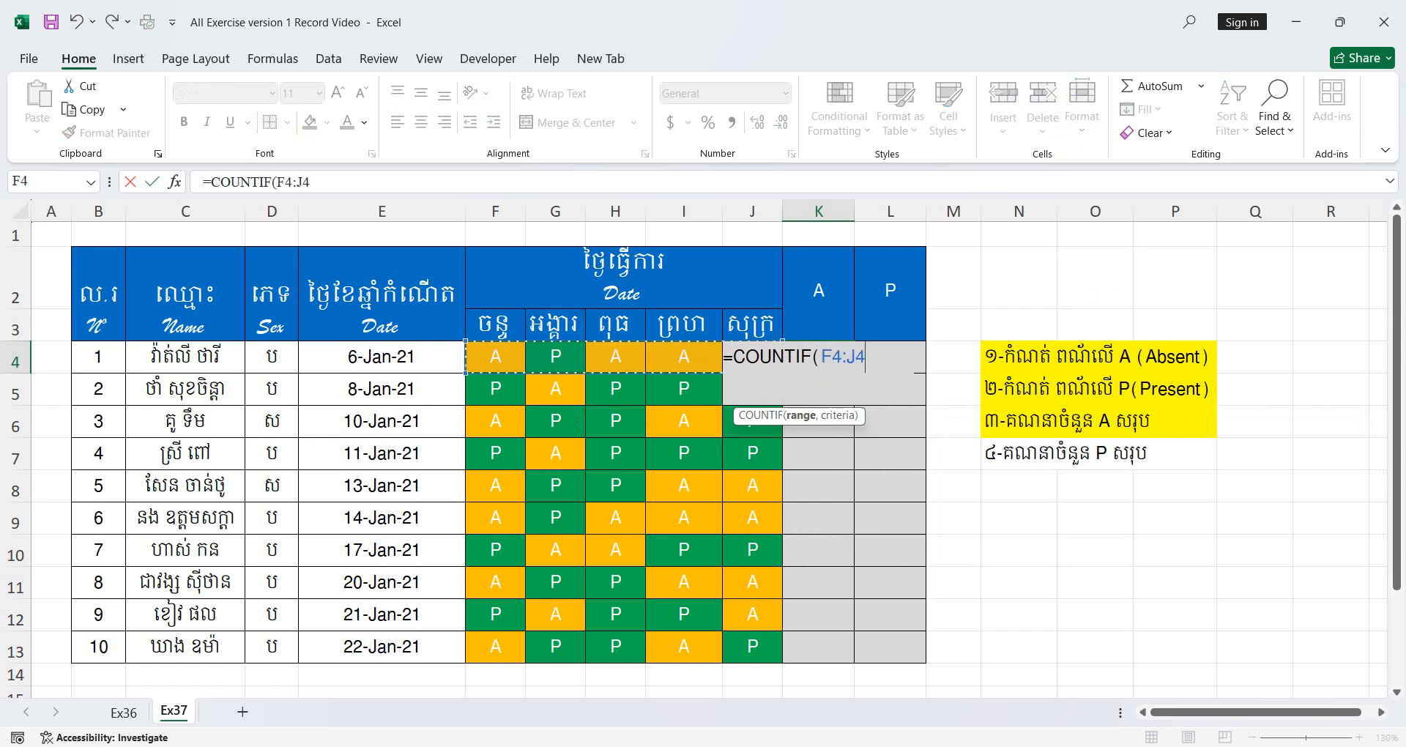
type(",")
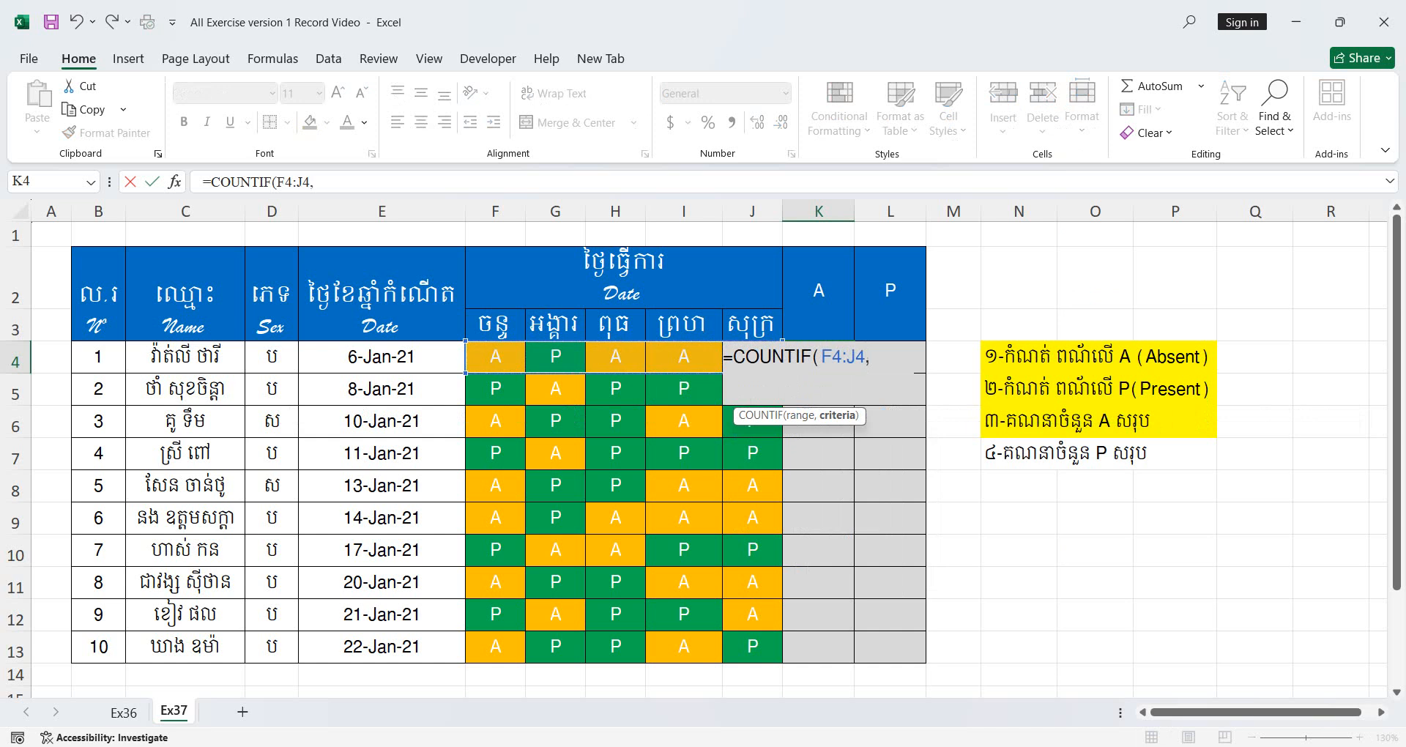
type("\"A\")")
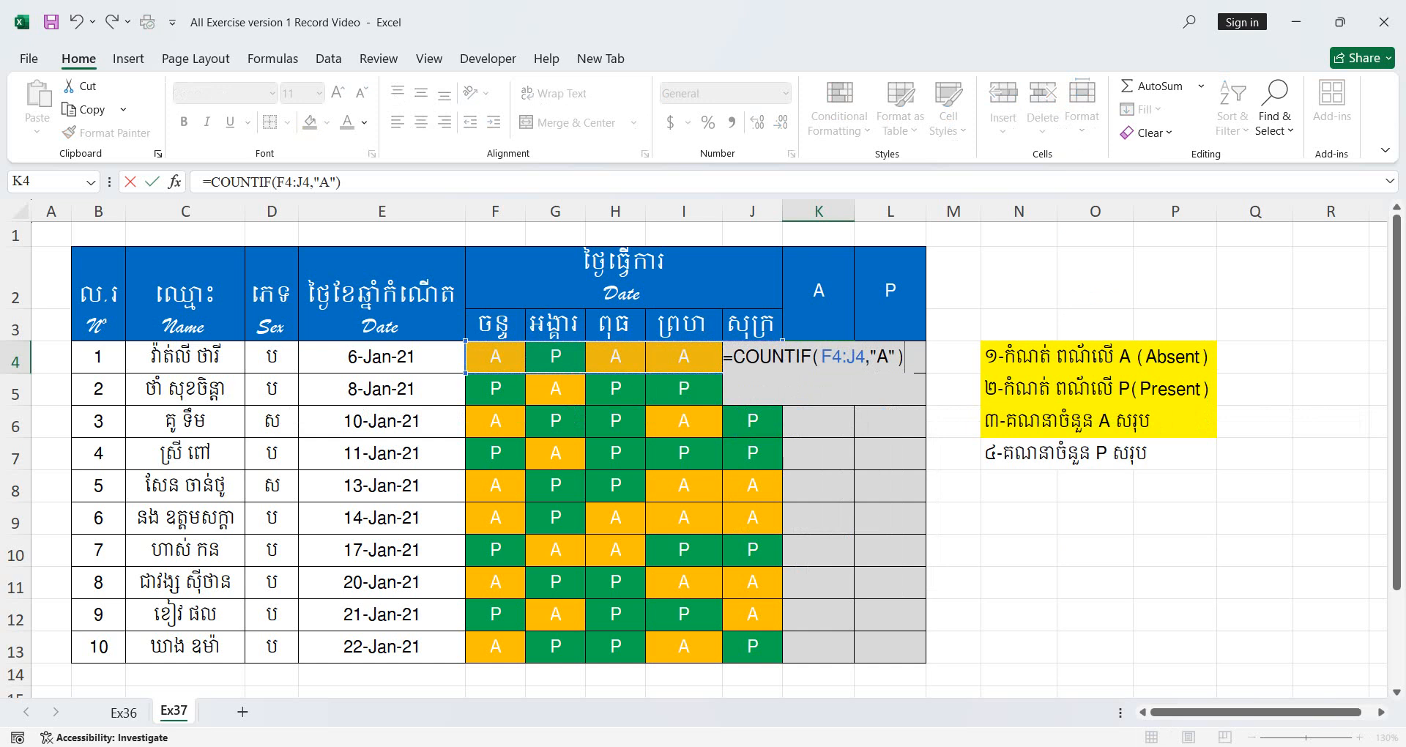
key("ctrl+Return")
key("Return")
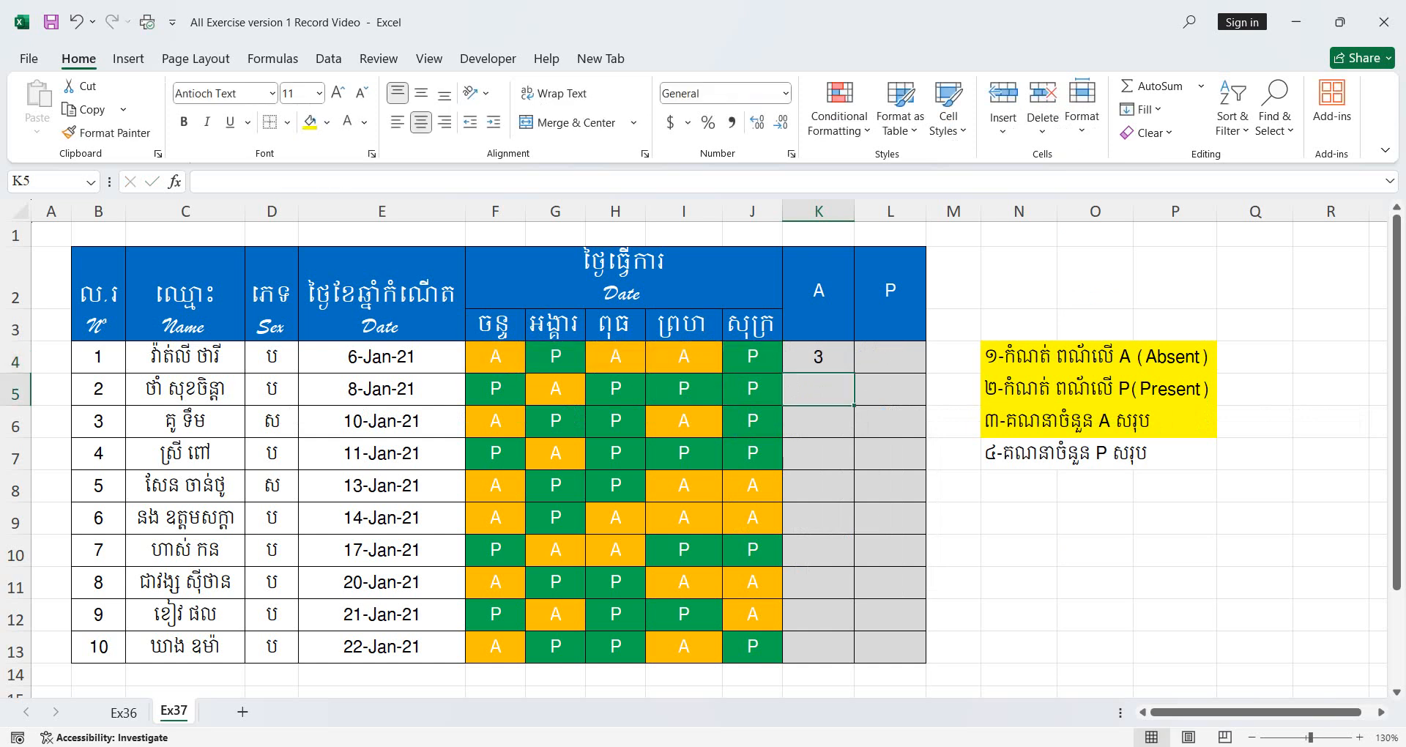
Check the first person's A marks in row 4 and fill the K4 formula down to K13
left_click(819, 358)
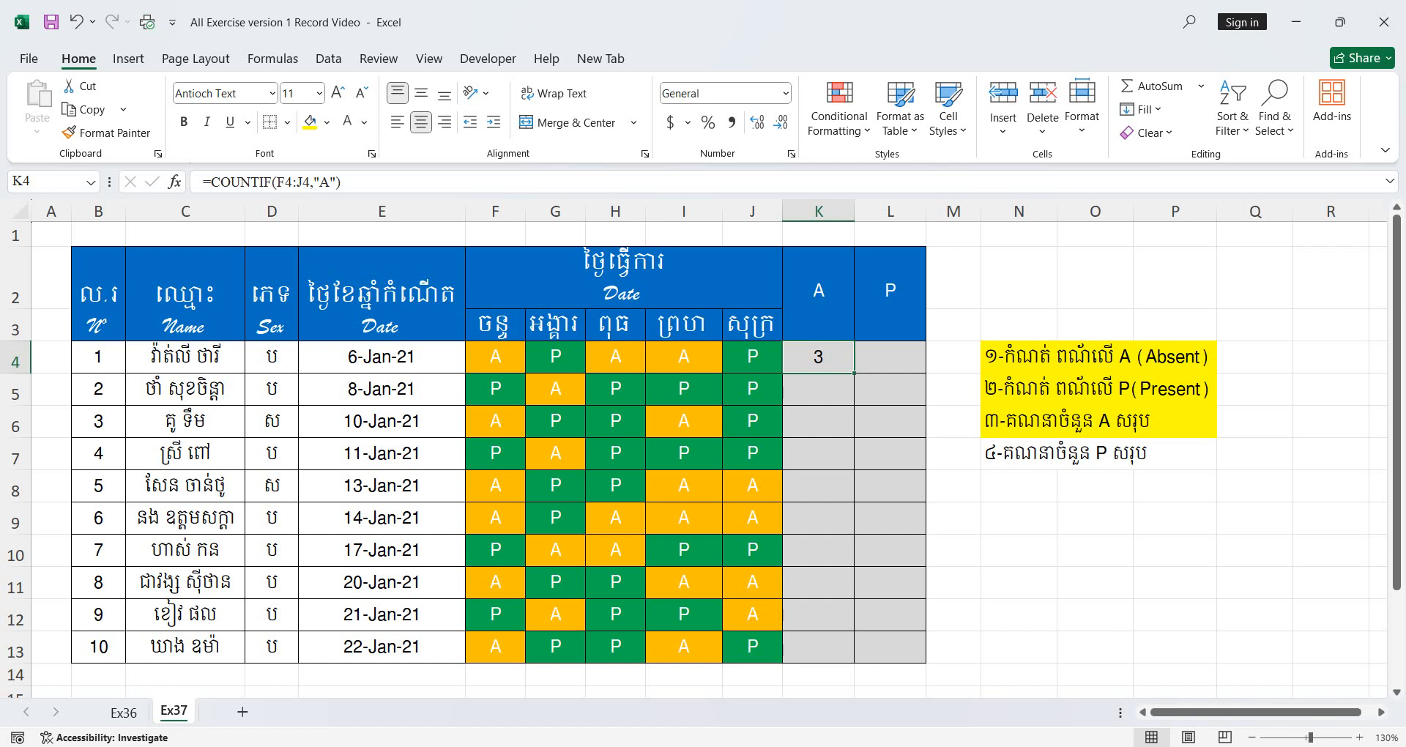
left_click(496, 357)
left_click(615, 357)
left_click(684, 357)
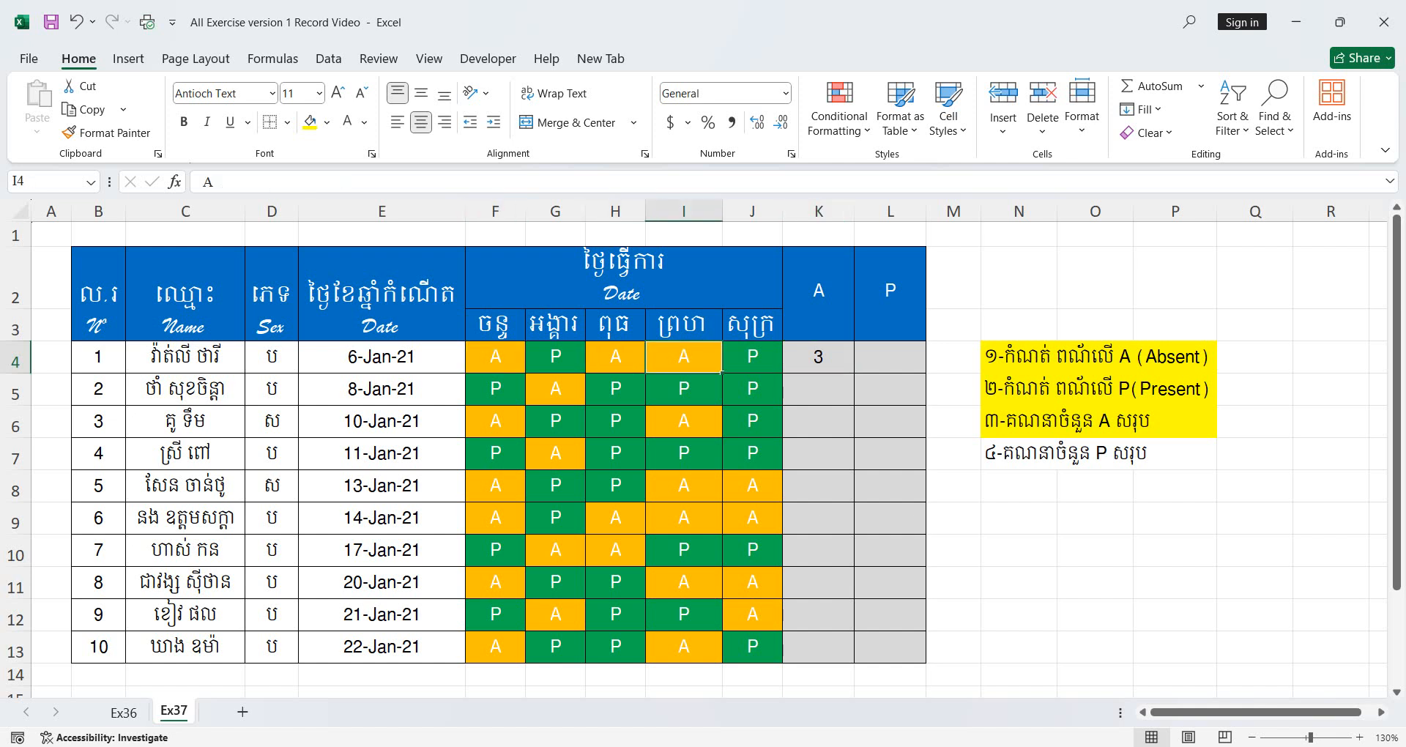
left_click(819, 358)
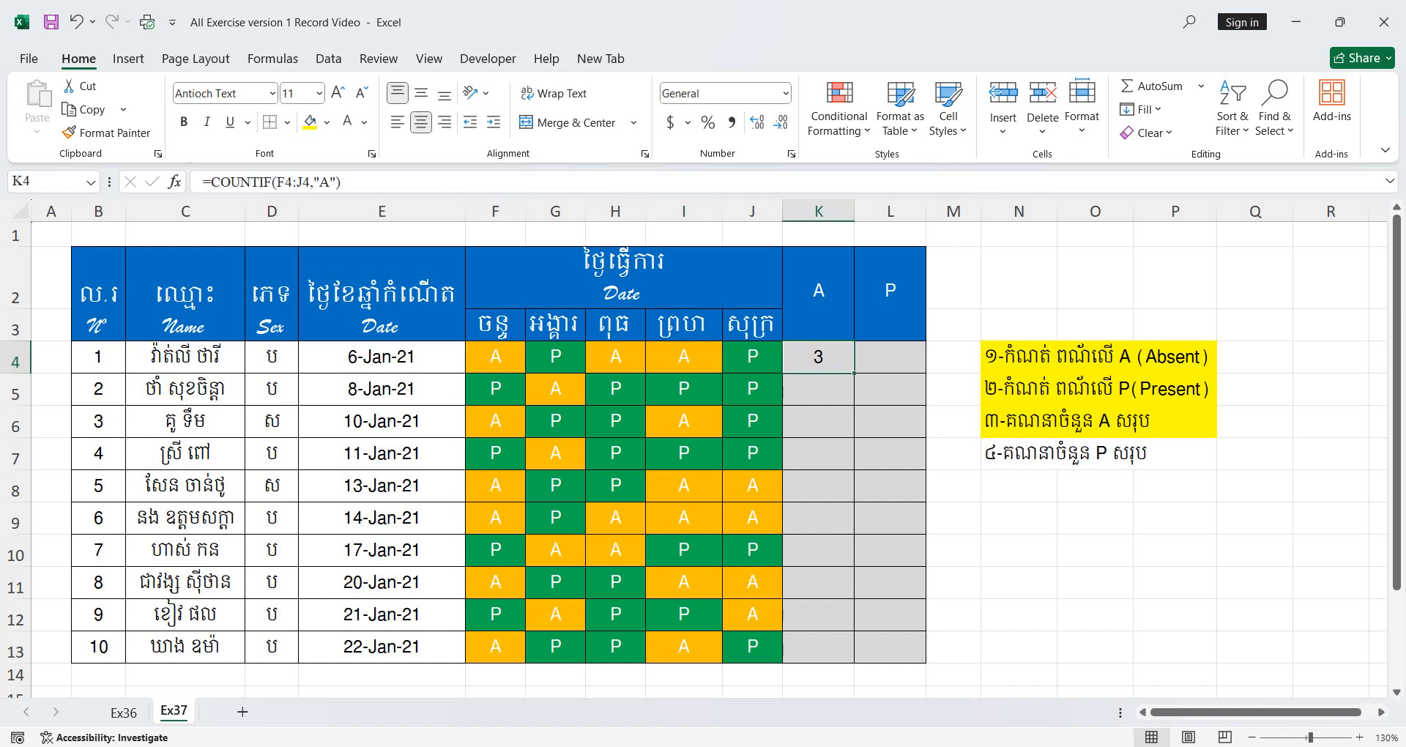
left_click_drag(854, 373, 854, 663)
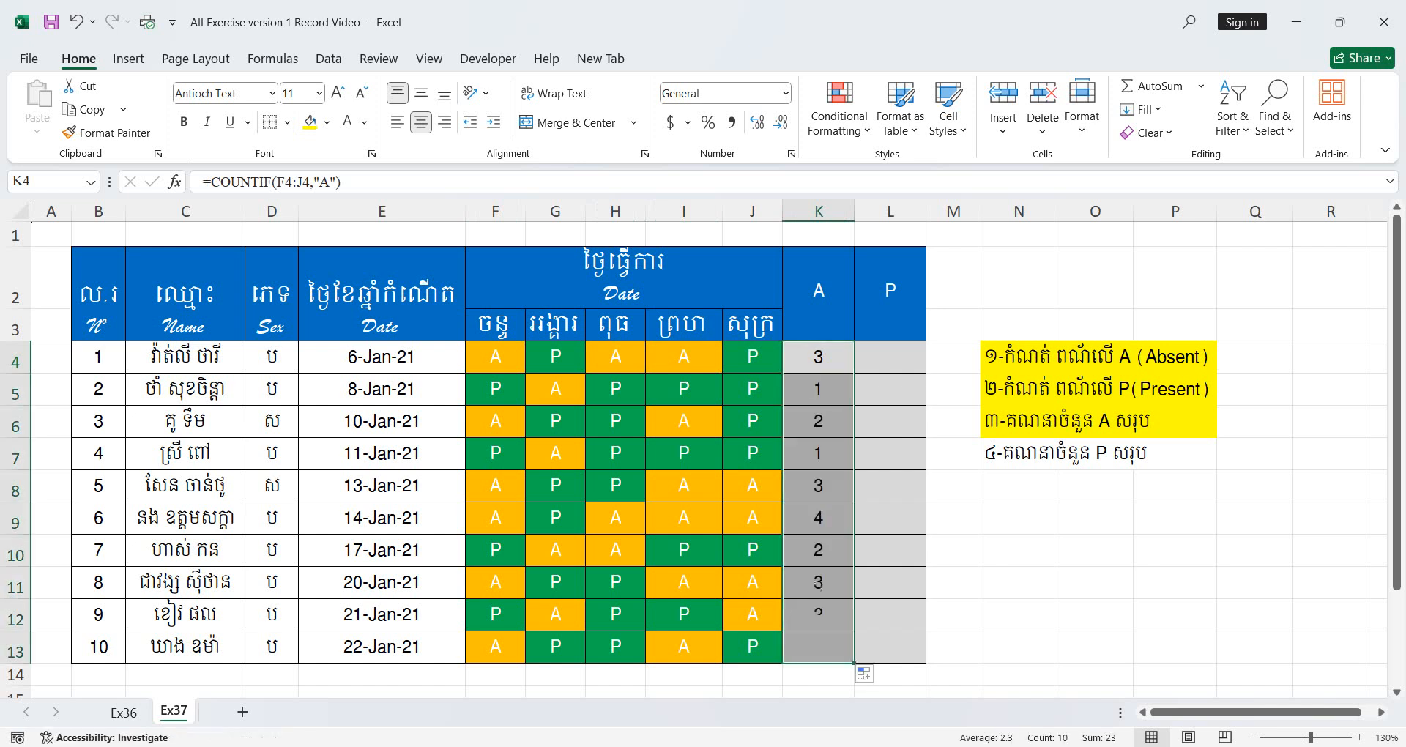
Highlight the fourth task instruction, about totalling P, in cell N7 with a yellow fill
left_click(819, 358)
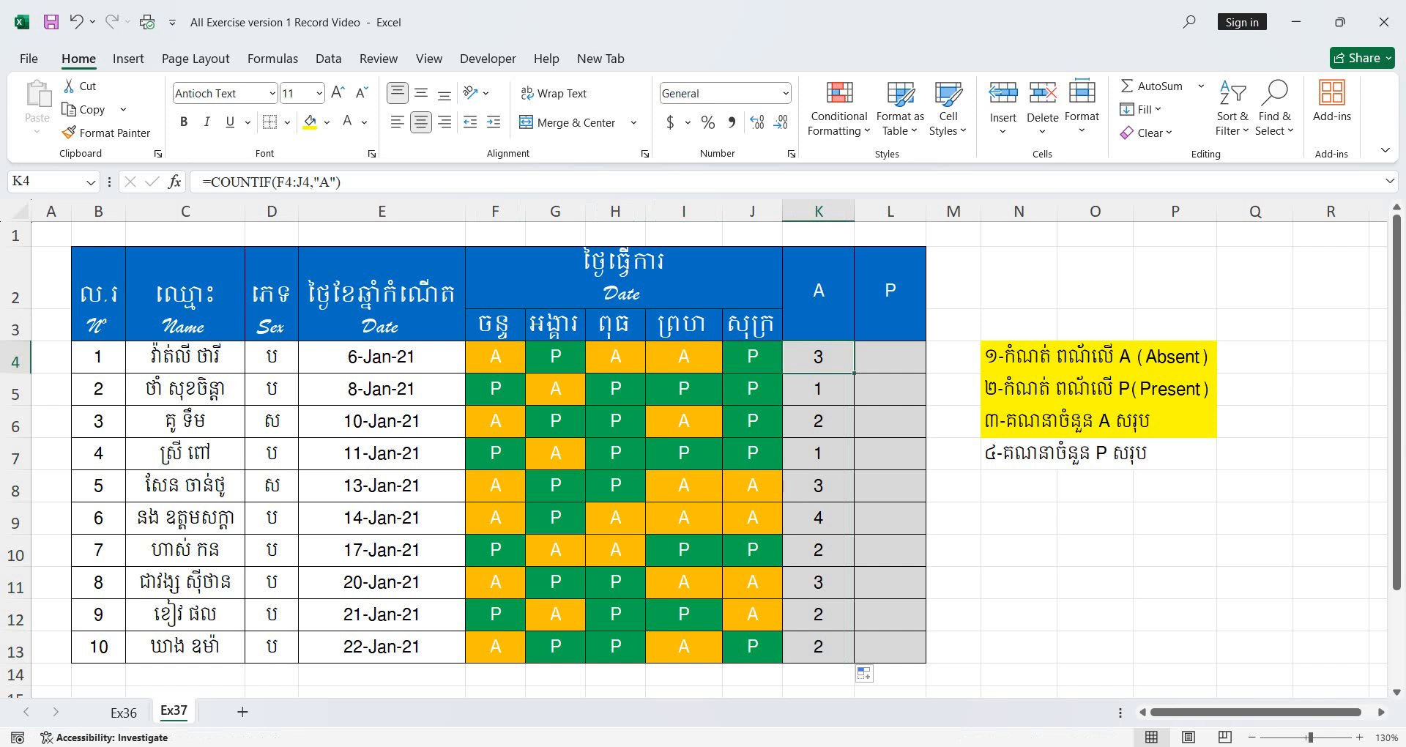
right_click(1015, 455)
left_click(1097, 159)
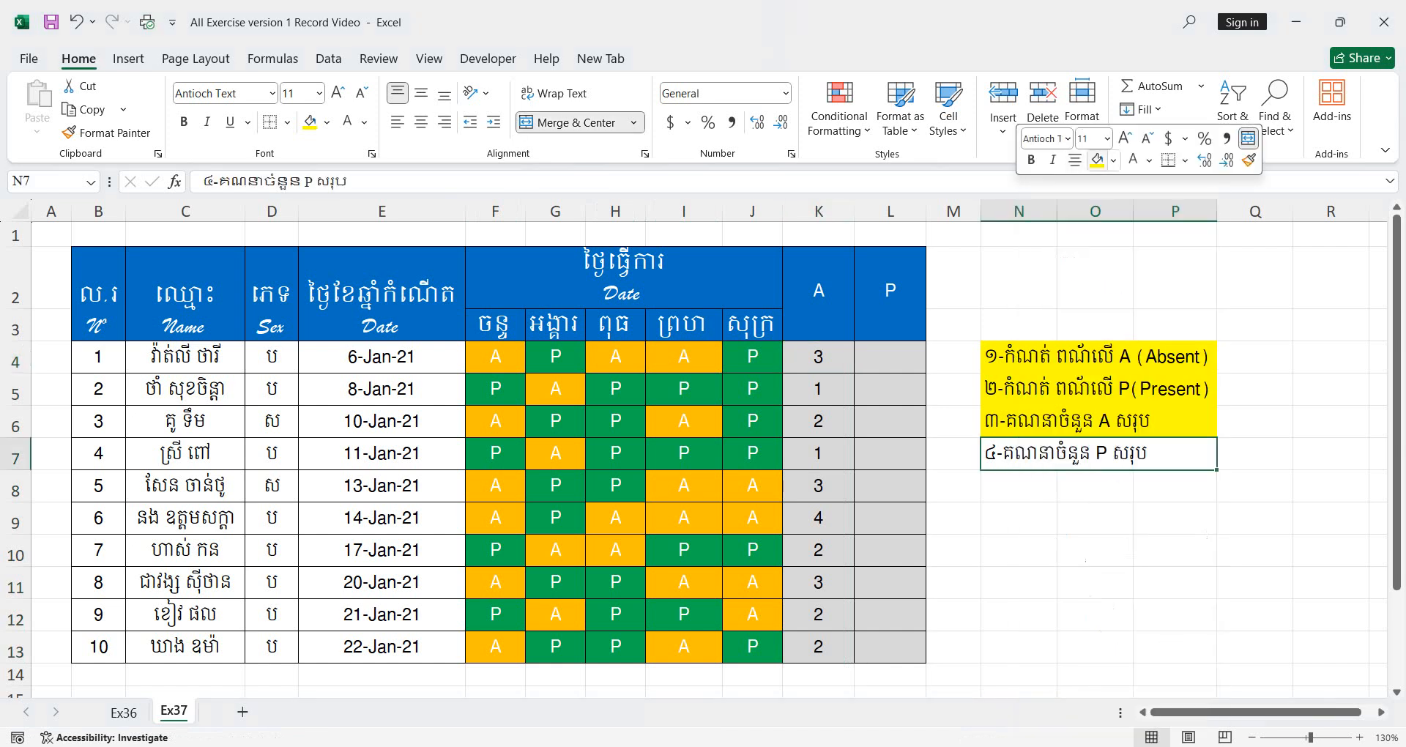
Enter =COUNTIF(F4:J4,"P") in cell L4 to count the first person's P marks
left_click(891, 358)
type("=")
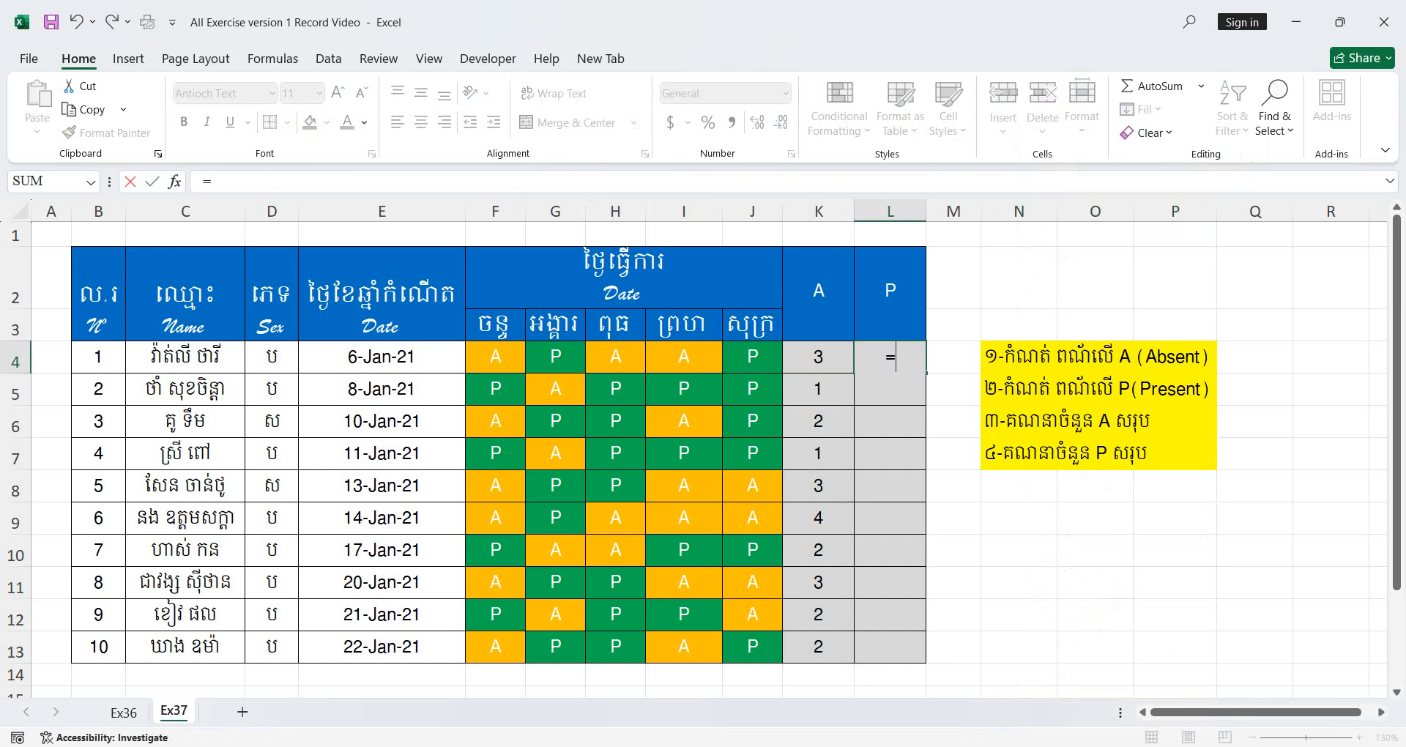
type("COUN")
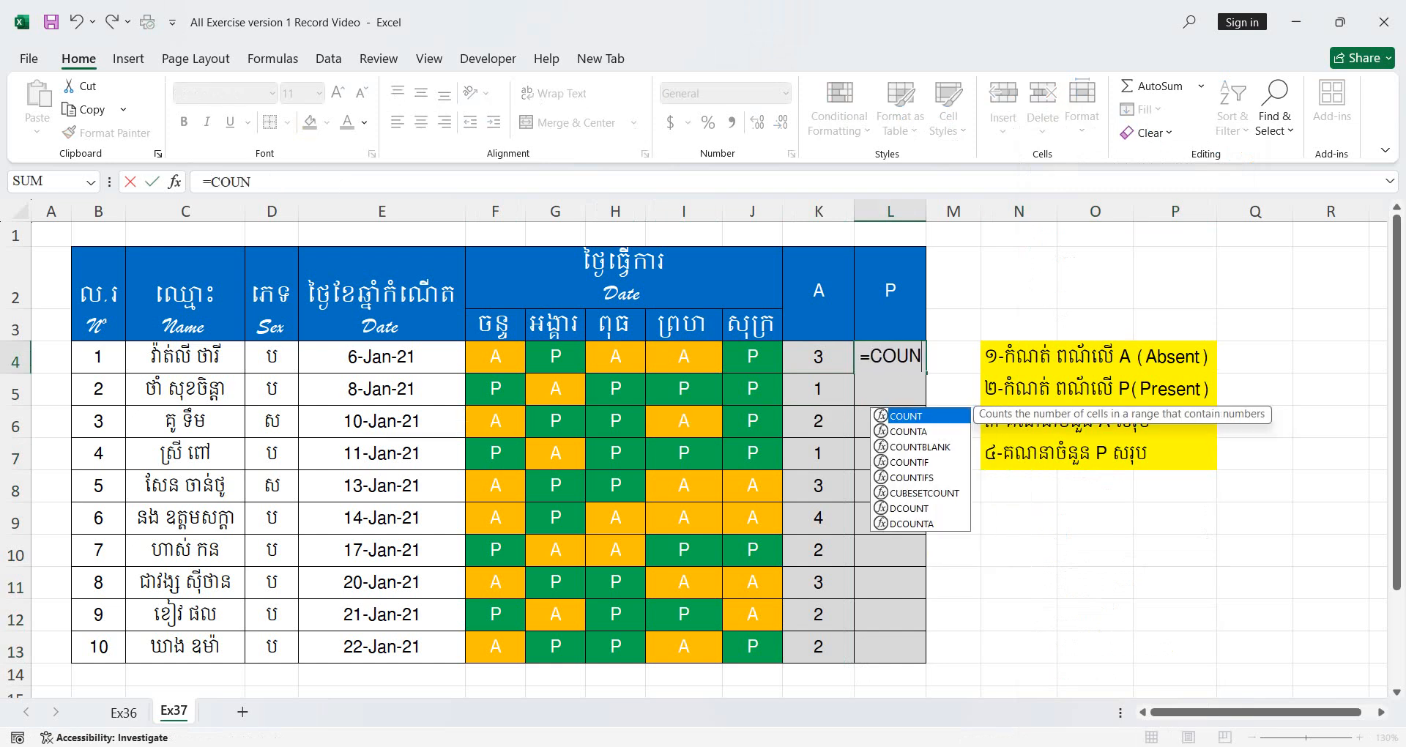
type("TIF(")
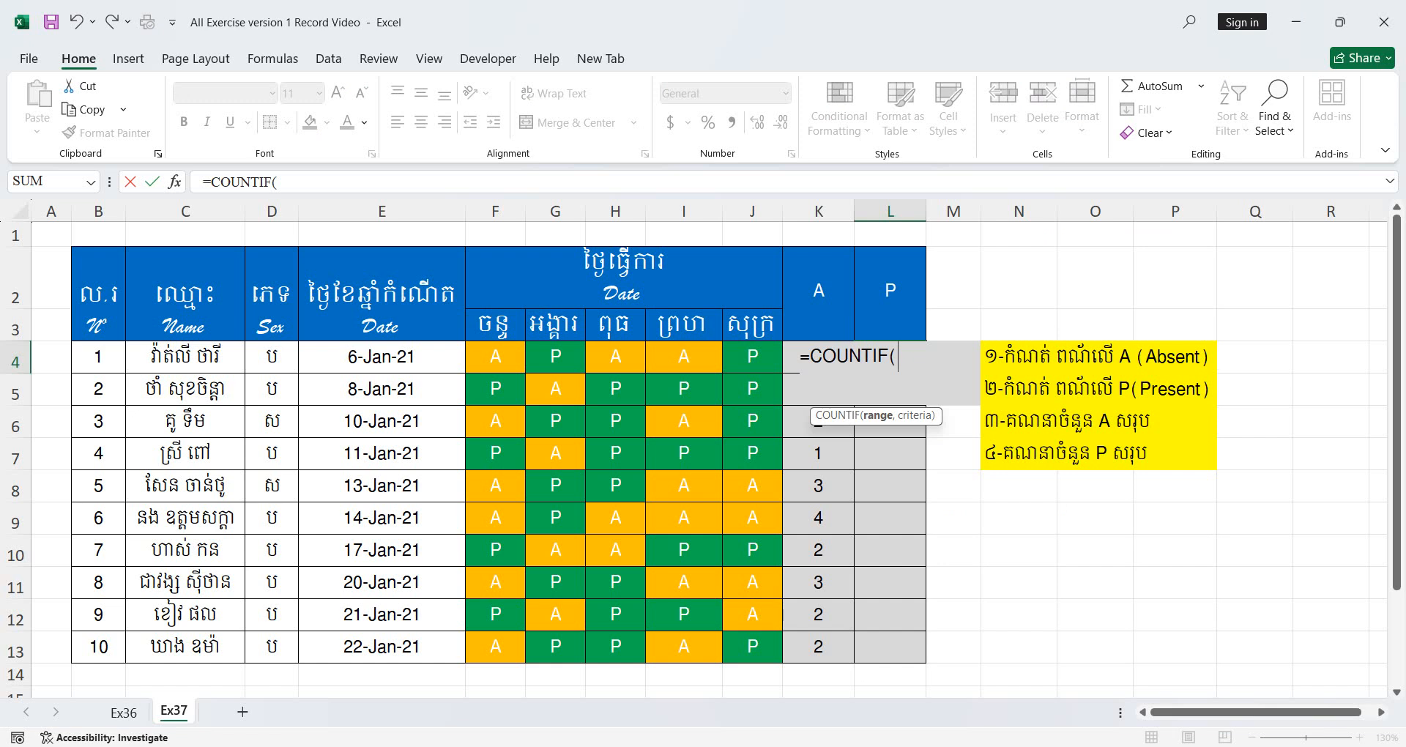
left_click_drag(495, 357, 769, 363)
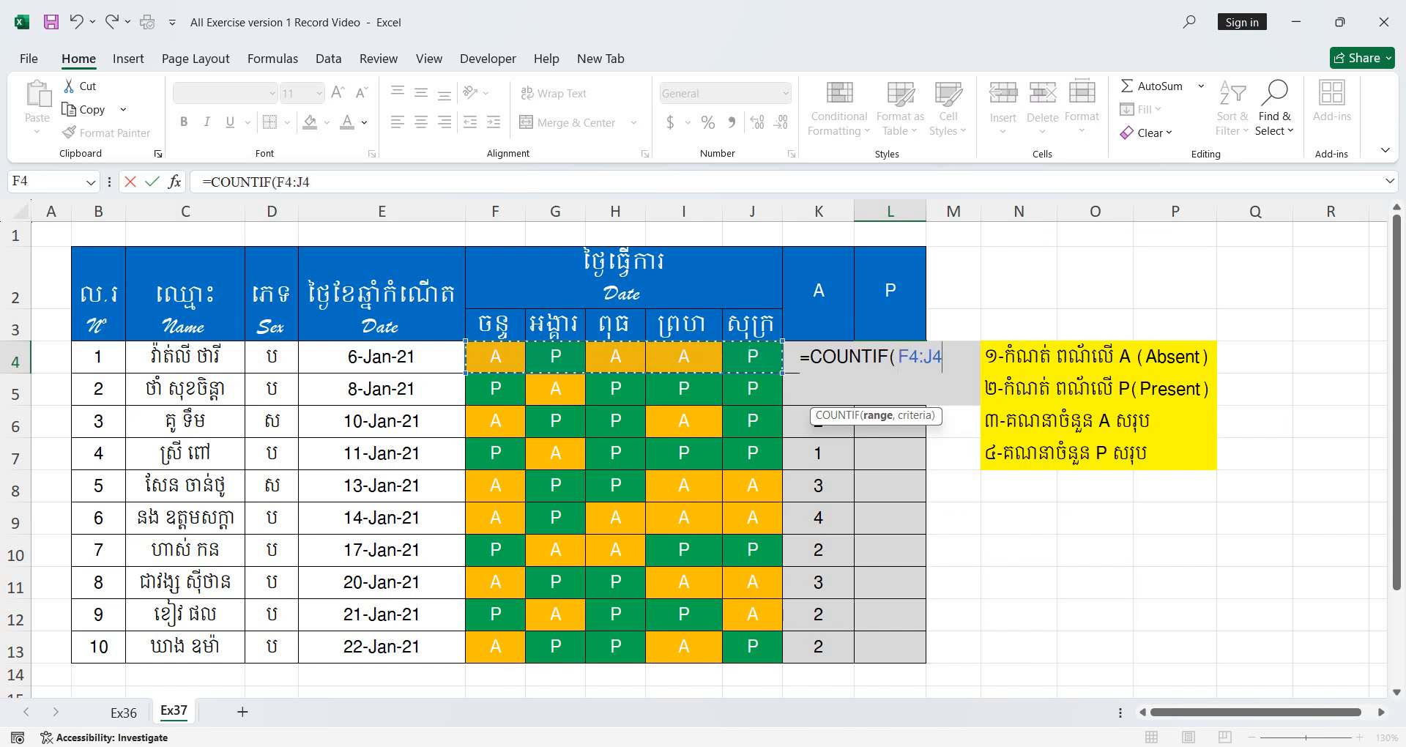
type(",\"P")
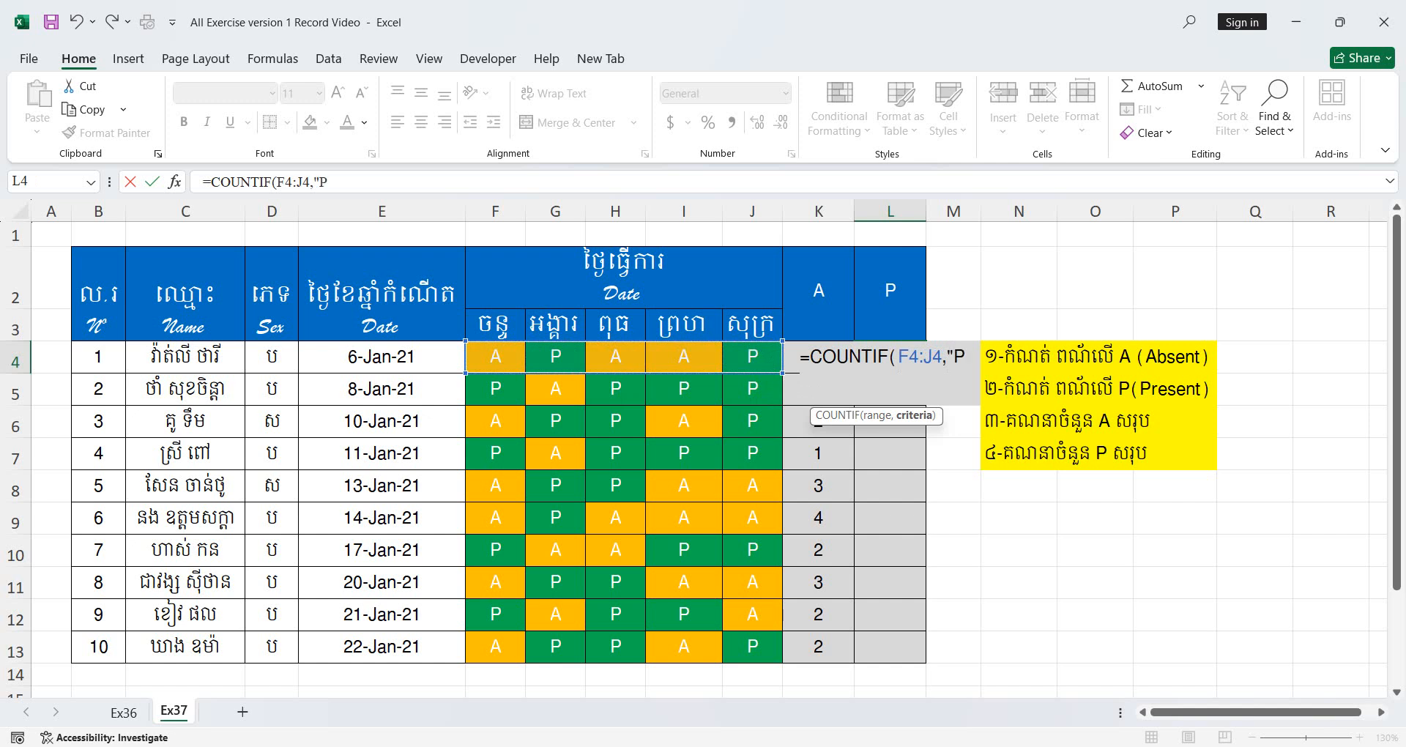
type("\")")
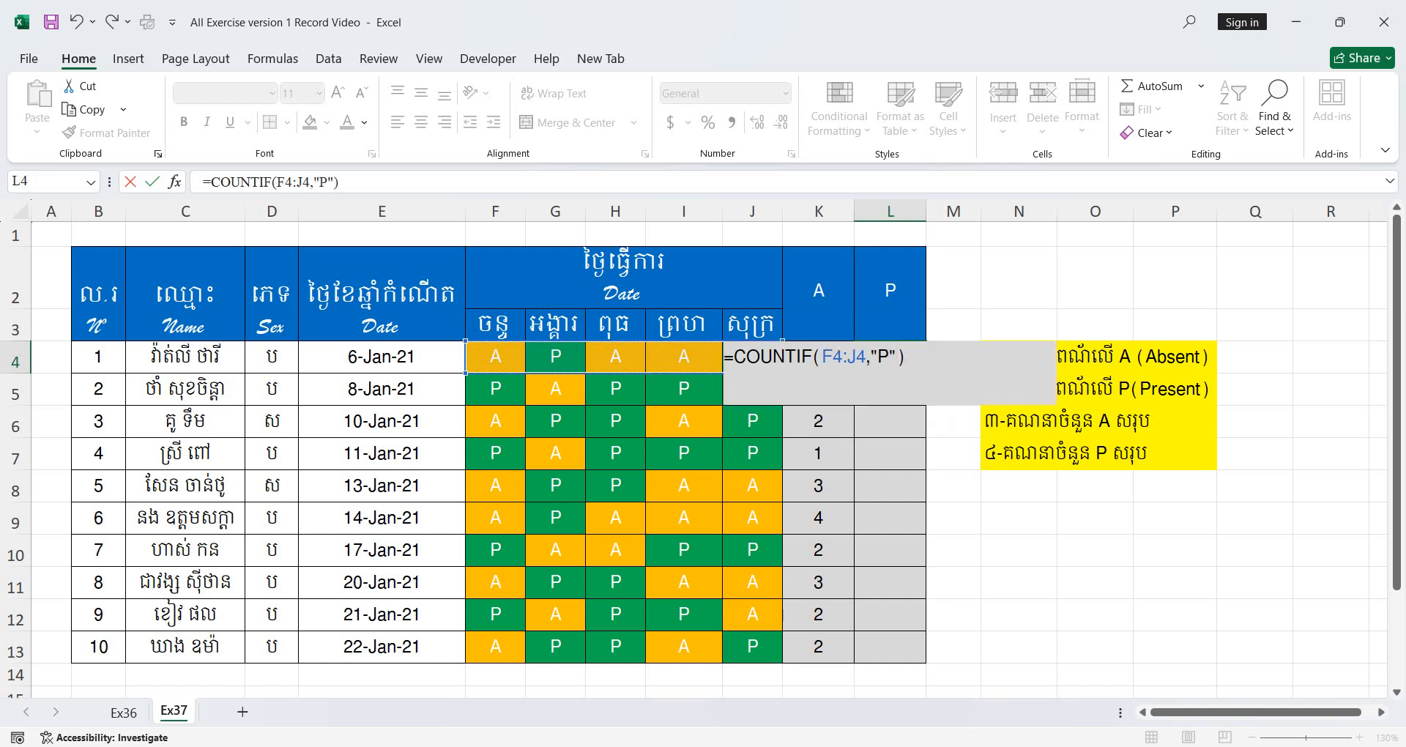
key("Return")
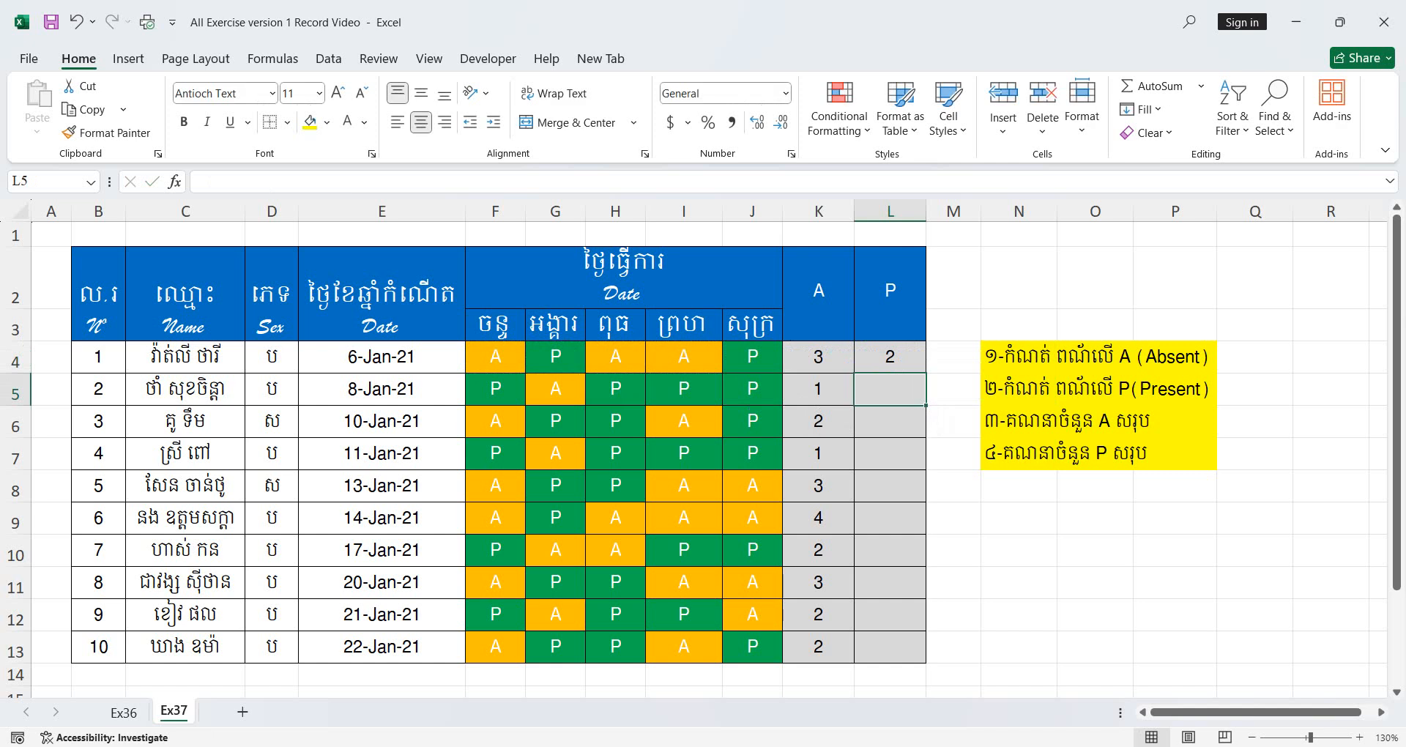
Check the first person's P marks in row 4 and fill the L4 formula down to L13
key("Up")
key("Left")
key("Left")
key("Left")
key("Left")
key("Left")
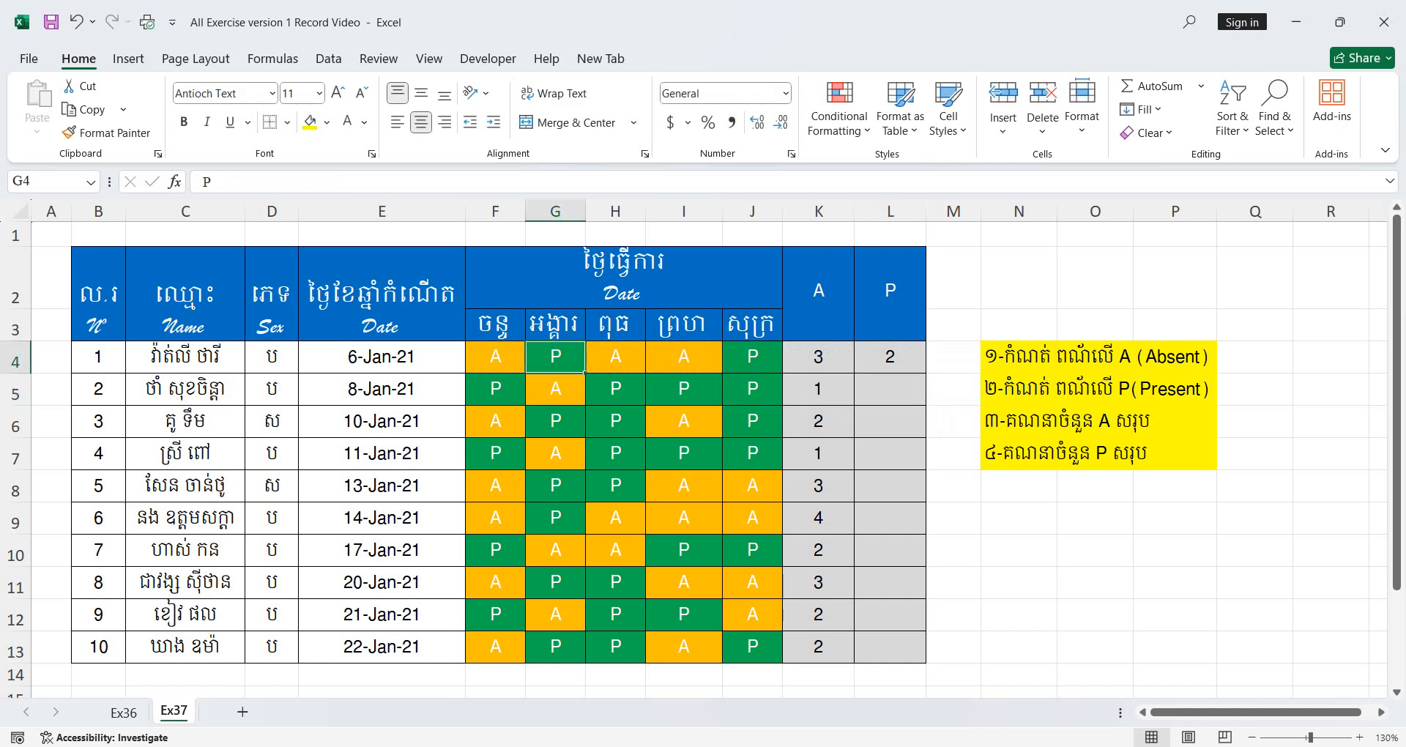
left_click(890, 358)
left_click_drag(925, 373, 926, 660)
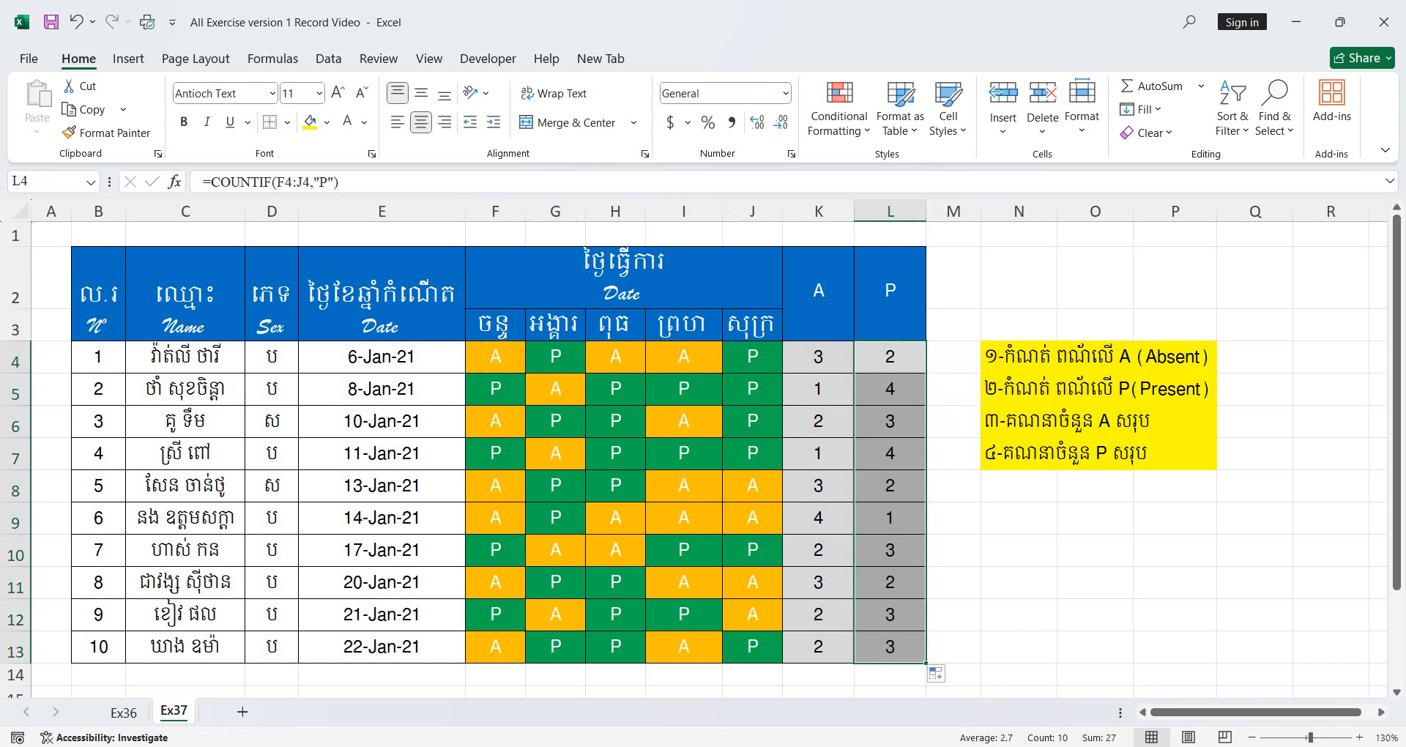
left_click(1018, 582)
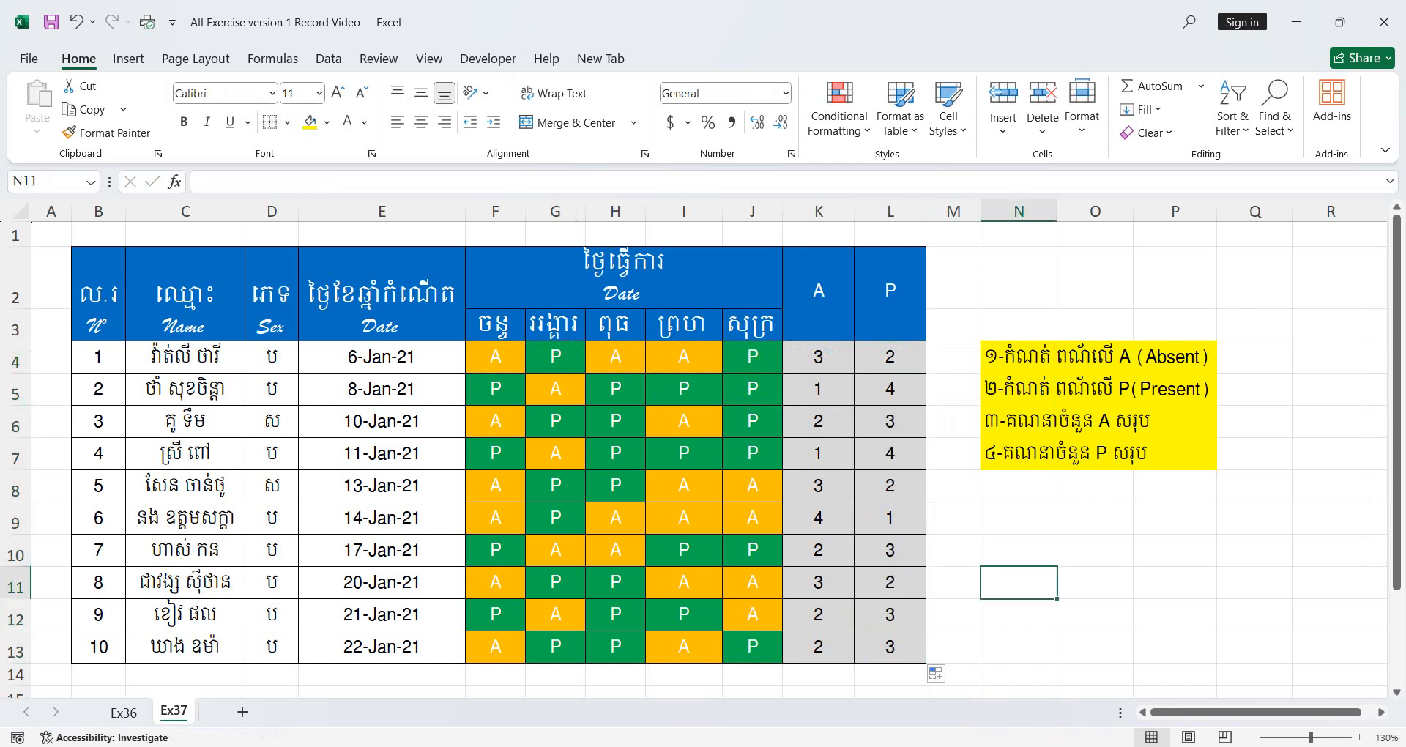